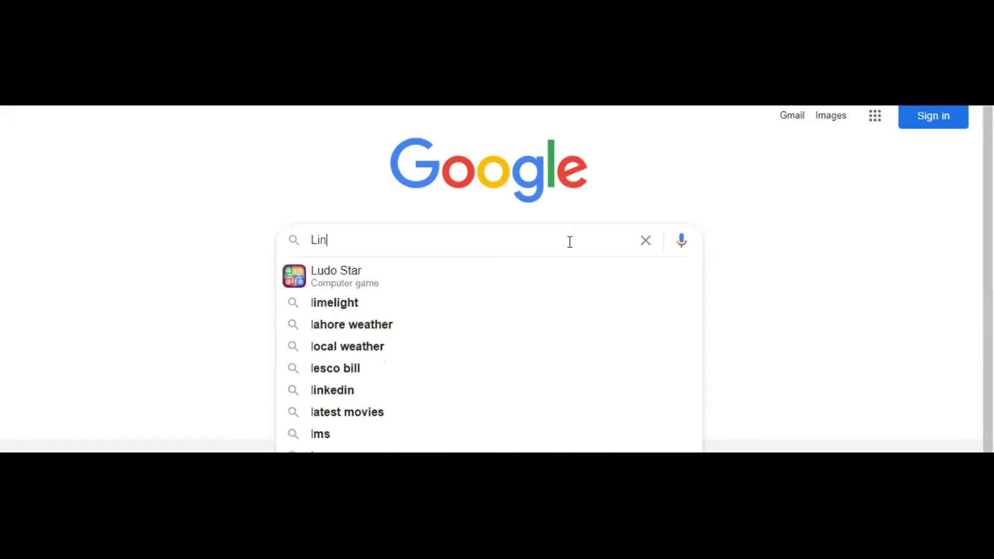
Search Google for "Linkedin sign up" and open the "Join now - LinkedIn" result
{"action": "key", "text": "BackSpace"}
{"action": "type", "text": "k"}
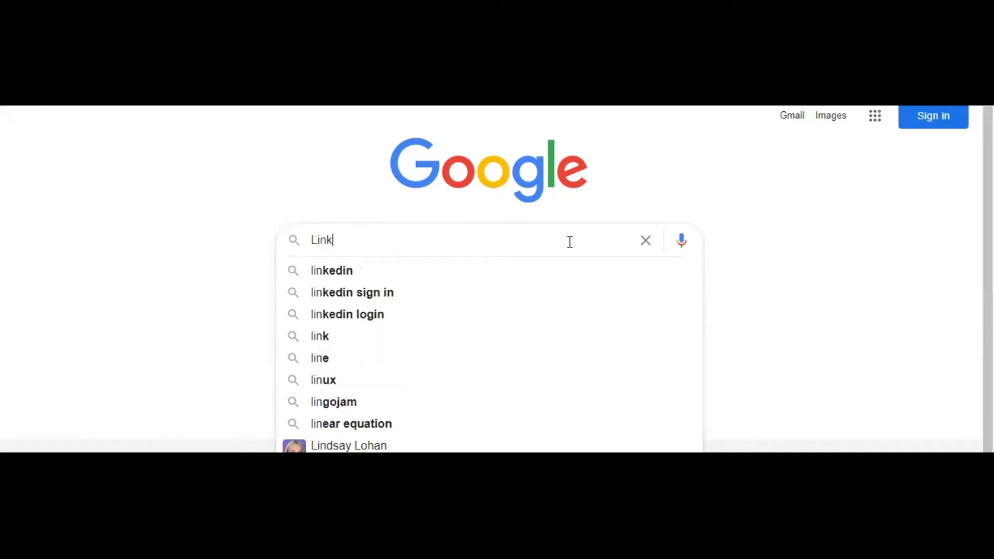
{"action": "type", "text": "edin "}
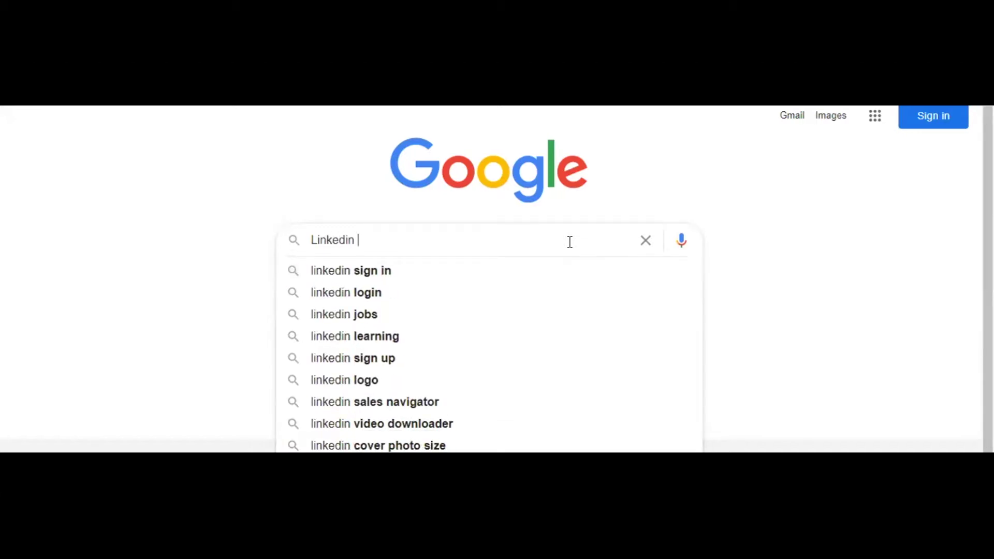
{"action": "type", "text": "sign up"}
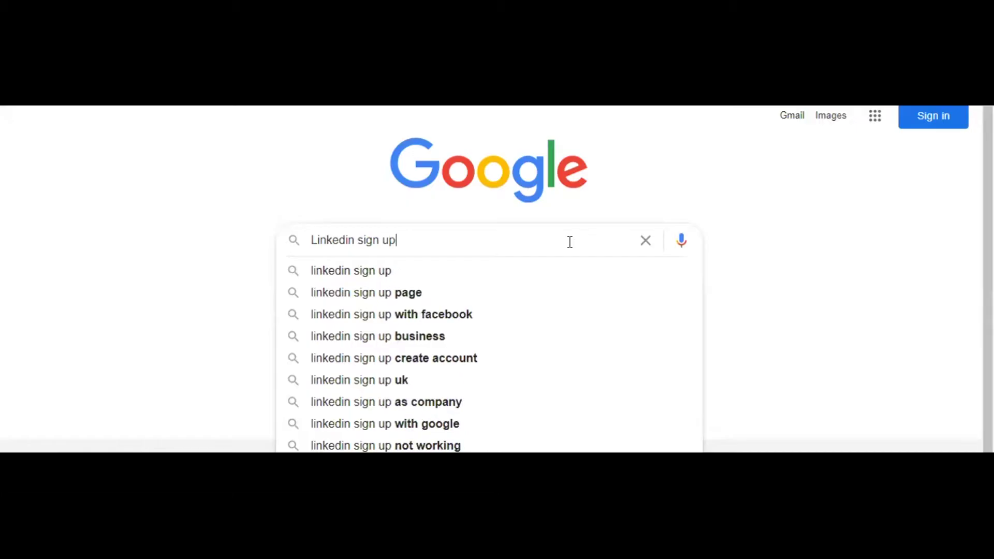
{"action": "key", "text": "Return"}
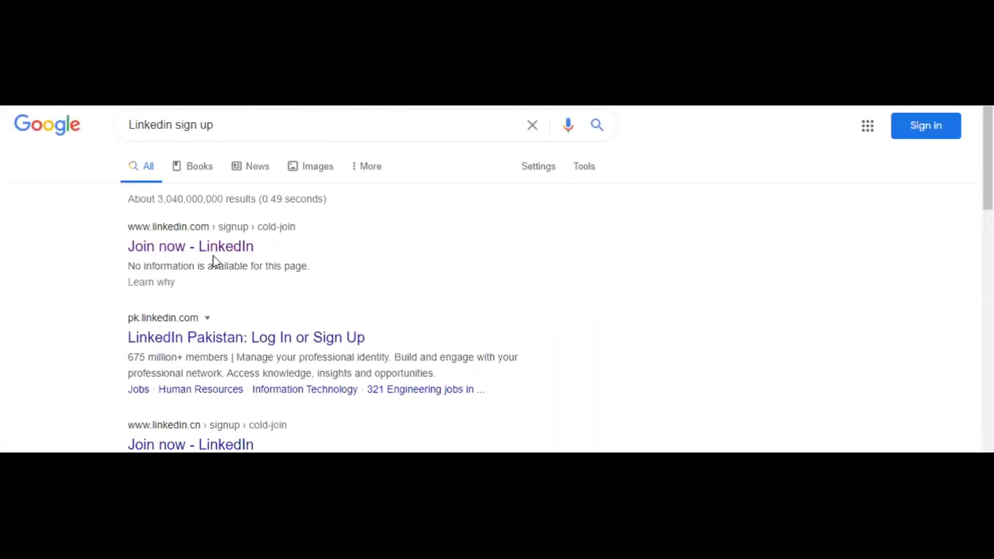
{"action": "left_click", "coordinate": [189, 254]}
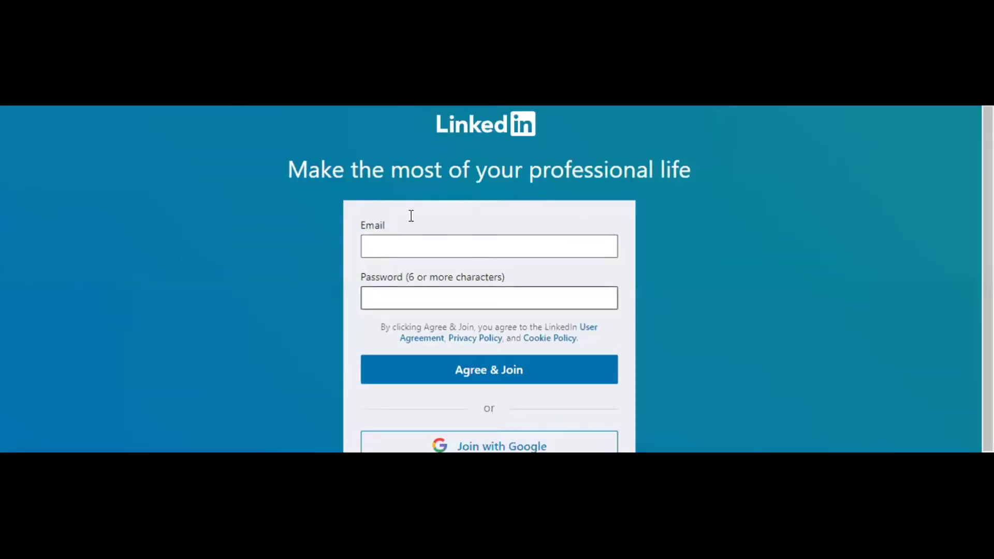
Examine the LinkedIn sign-up form, including its email and password fields and the joining options
{"action": "scroll", "coordinate": [480, 330], "scroll_direction": "down", "scroll_amount": 1}
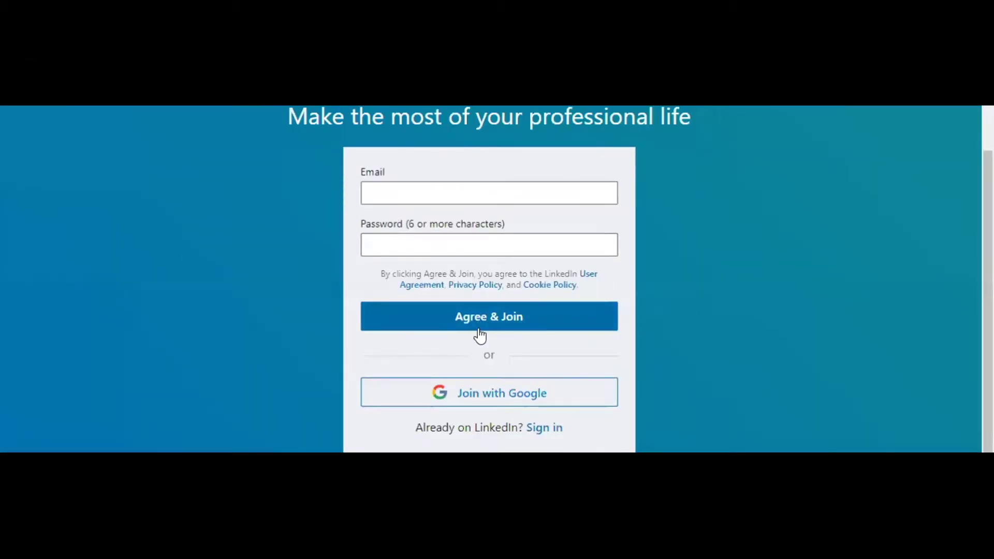
{"action": "scroll", "coordinate": [476, 308], "scroll_direction": "up", "scroll_amount": 1}
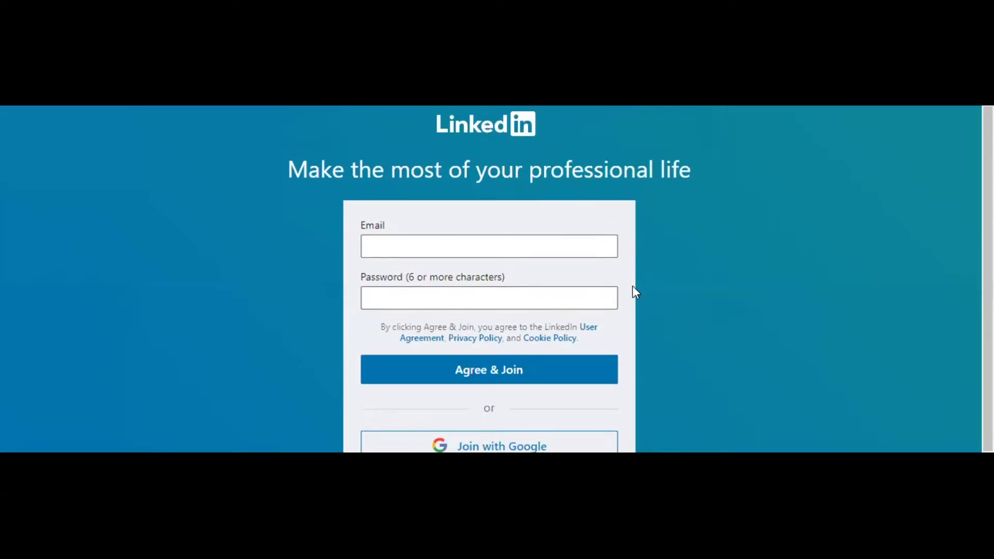
{"action": "left_click", "coordinate": [557, 247]}
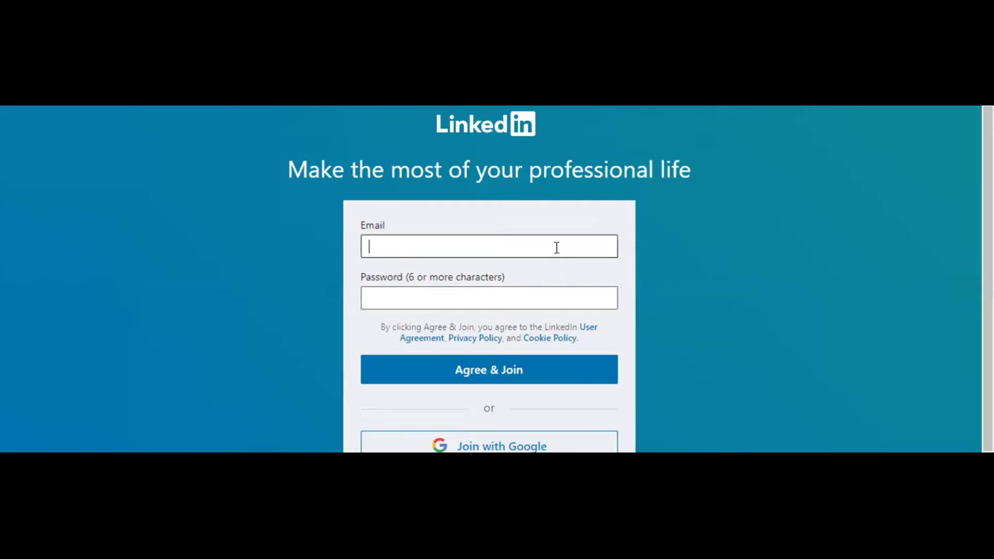
{"action": "left_click", "coordinate": [763, 256]}
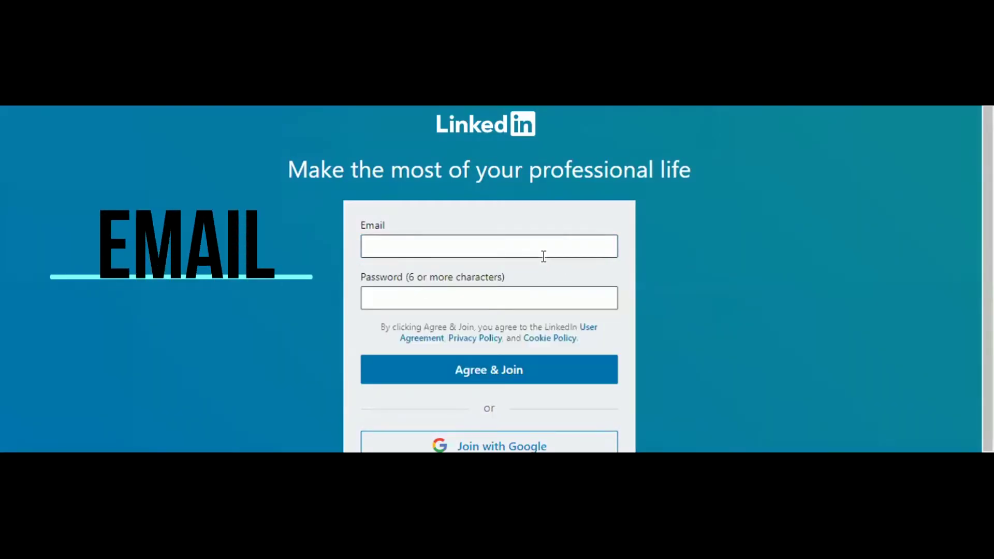
{"action": "left_click", "coordinate": [535, 301]}
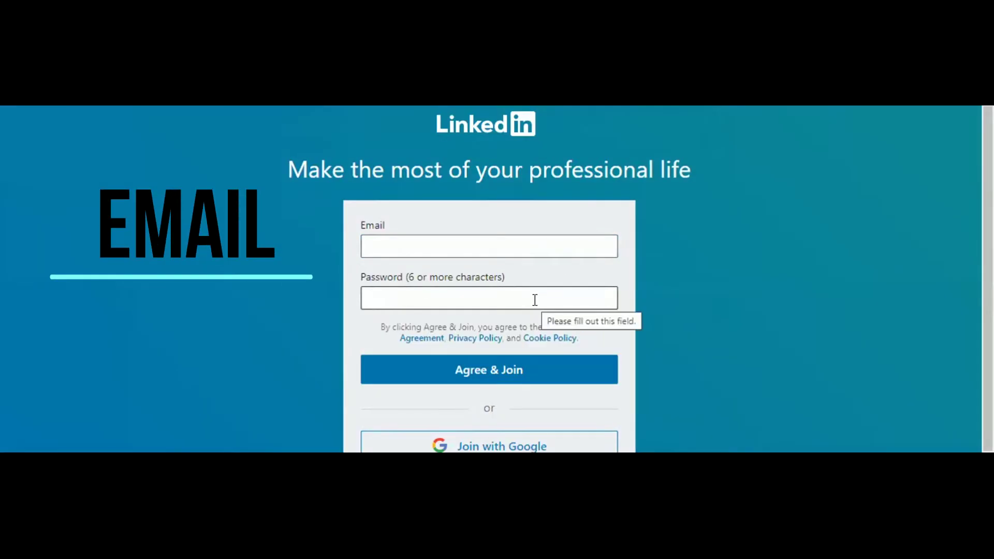
{"action": "scroll", "coordinate": [691, 376], "scroll_direction": "down", "scroll_amount": 1}
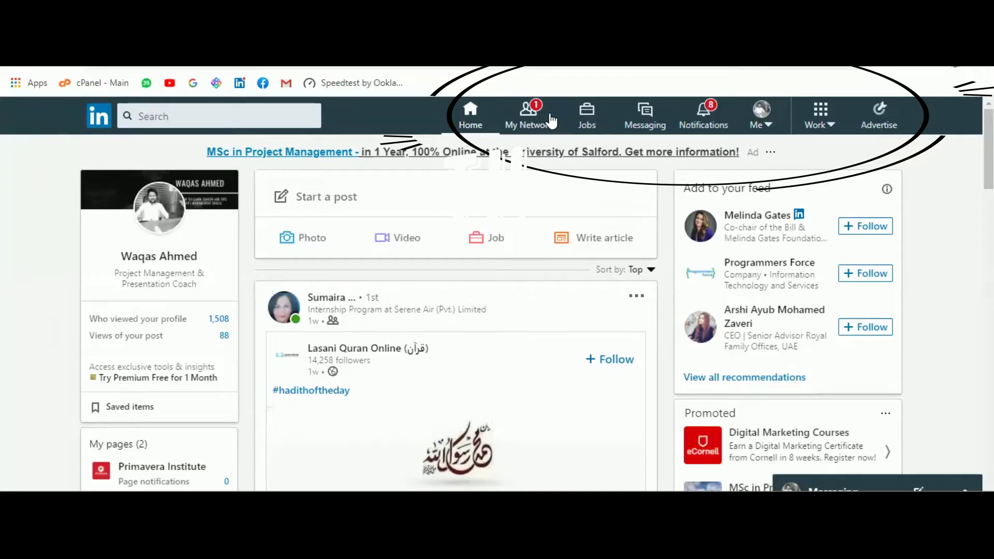
Look through LinkedIn's Jobs, Messaging and Notifications pages and view the account options
{"action": "left_click", "coordinate": [587, 124]}
{"action": "left_click", "coordinate": [645, 123]}
{"action": "left_click", "coordinate": [706, 124]}
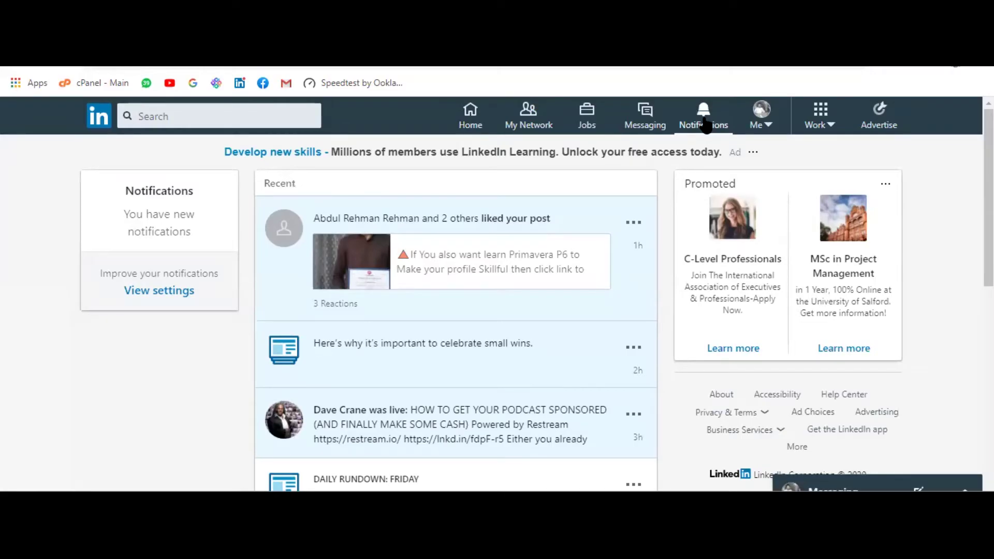
{"action": "left_click", "coordinate": [768, 131]}
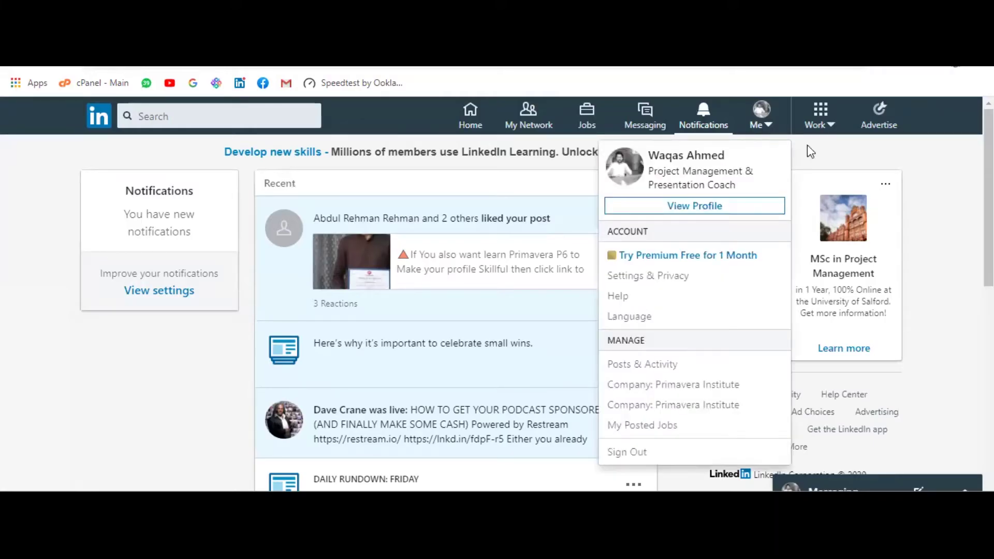
{"action": "left_click", "coordinate": [784, 150]}
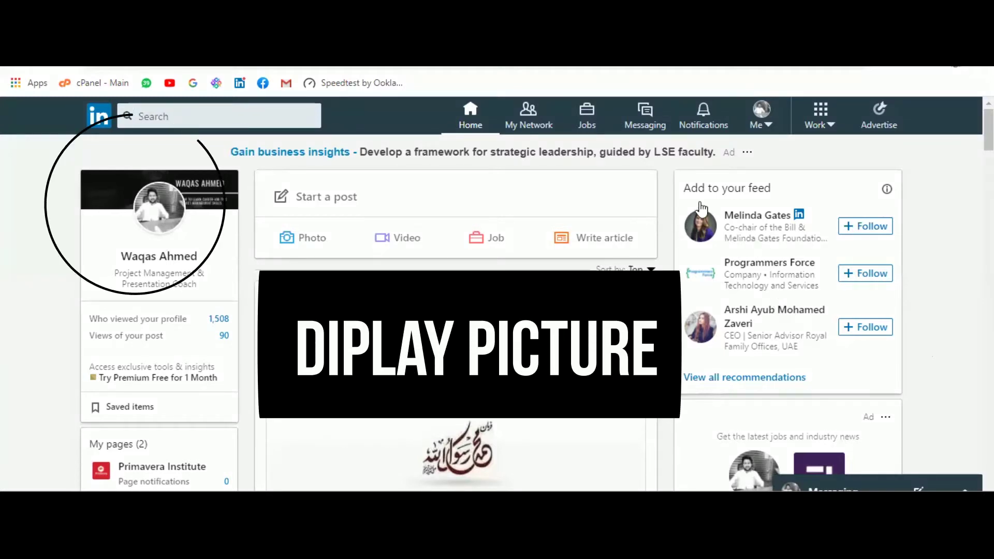
Open the account owner's own LinkedIn profile page
{"action": "left_click", "coordinate": [761, 116]}
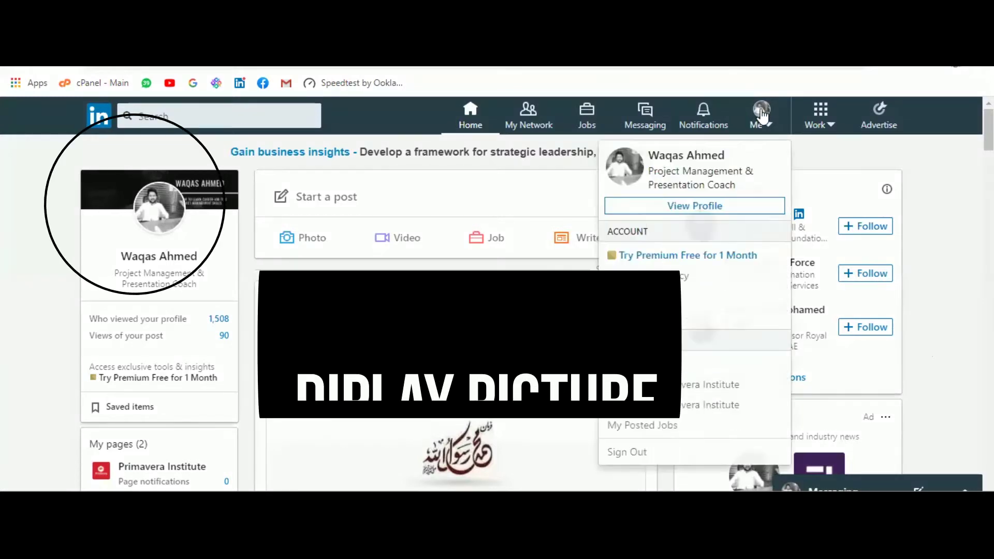
{"action": "left_click", "coordinate": [642, 171]}
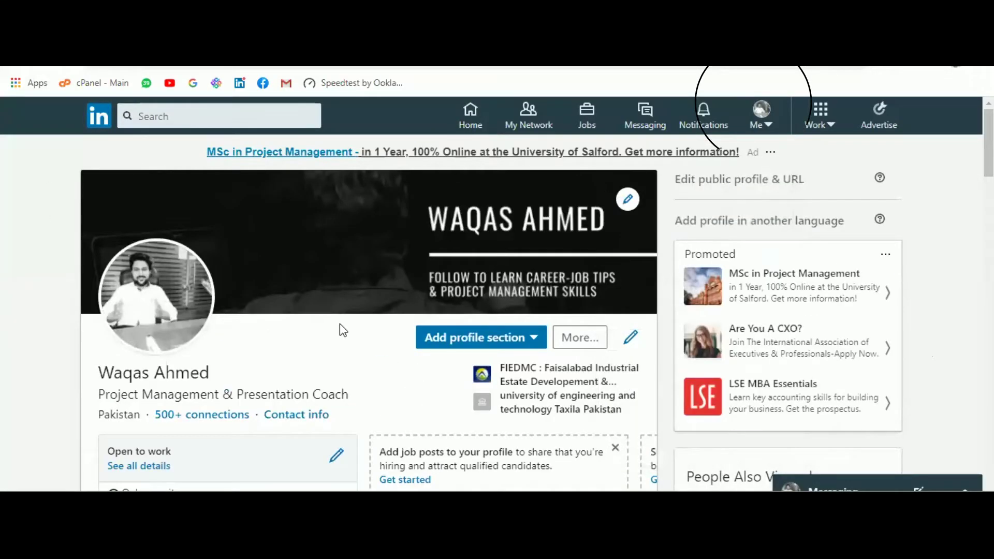
View the editing options for the background photo and the profile photo, closing each without changes
{"action": "left_click", "coordinate": [629, 199]}
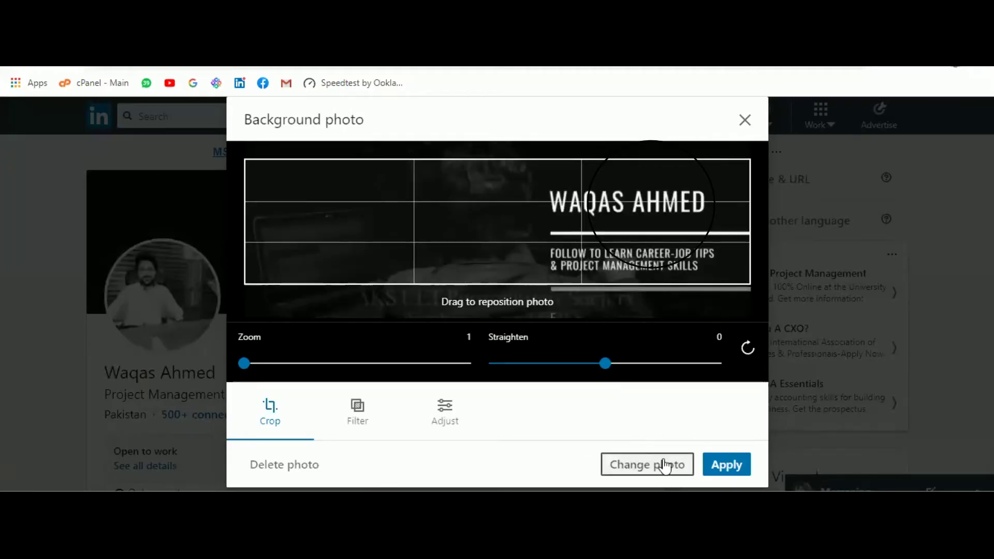
{"action": "left_click", "coordinate": [746, 121]}
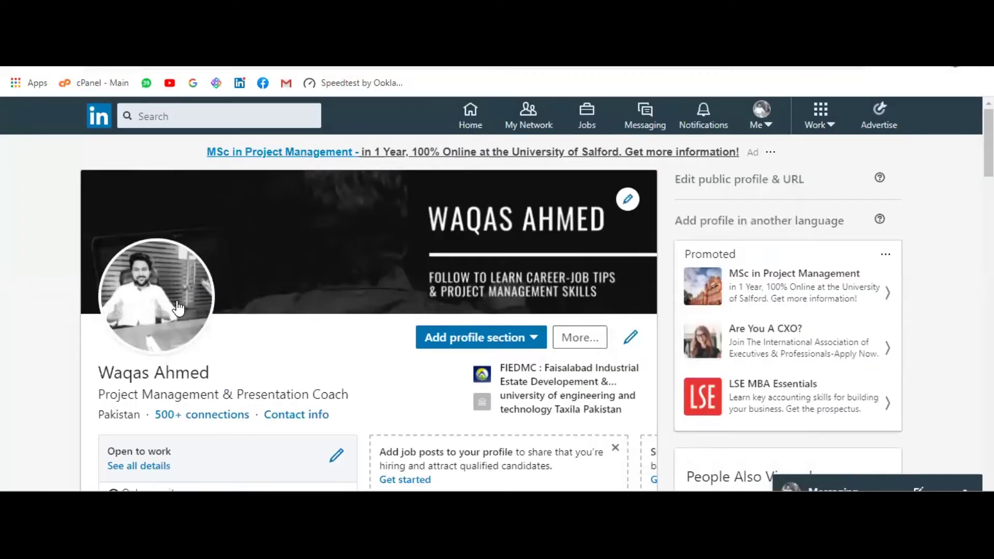
{"action": "left_click", "coordinate": [177, 305]}
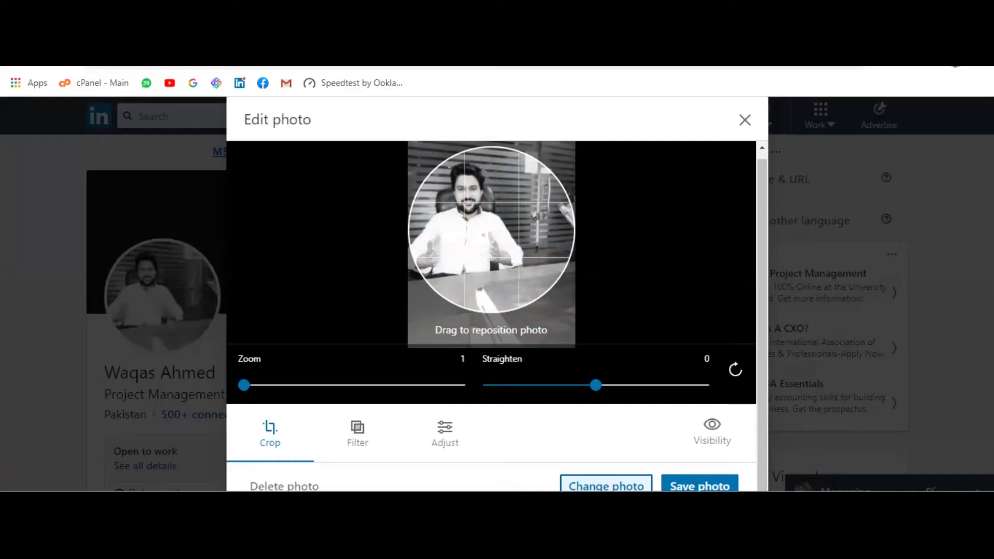
{"action": "left_click", "coordinate": [744, 121]}
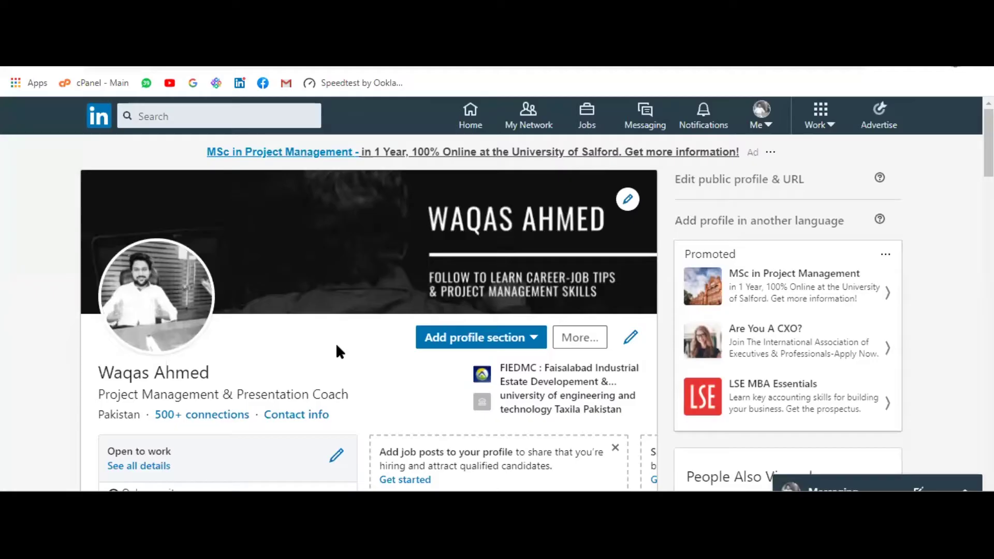
Expand the profile's About section and read through its full summary and list of trainings
{"action": "scroll", "coordinate": [337, 346], "scroll_direction": "down", "scroll_amount": 1}
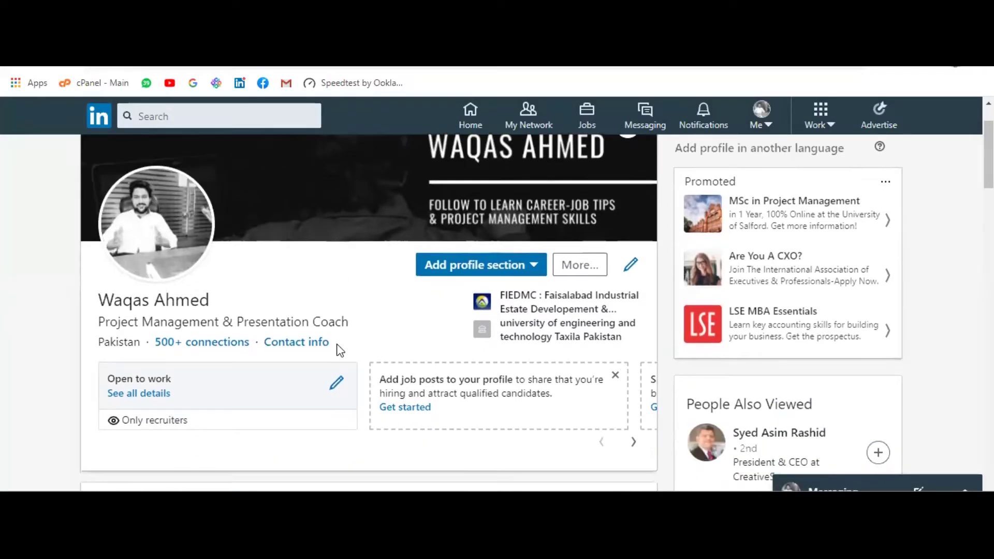
{"action": "scroll", "coordinate": [337, 350], "scroll_direction": "down", "scroll_amount": 3}
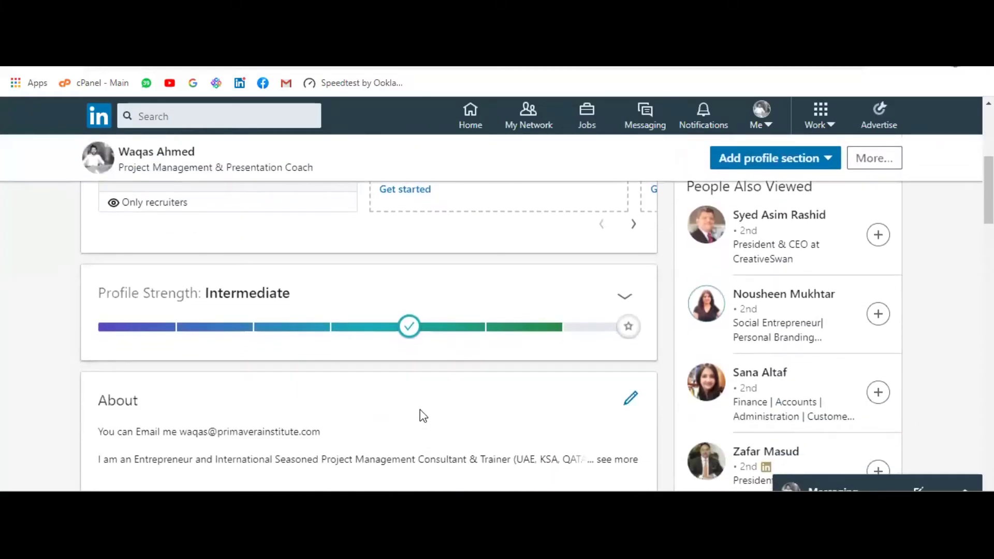
{"action": "scroll", "coordinate": [409, 404], "scroll_direction": "down", "scroll_amount": 2}
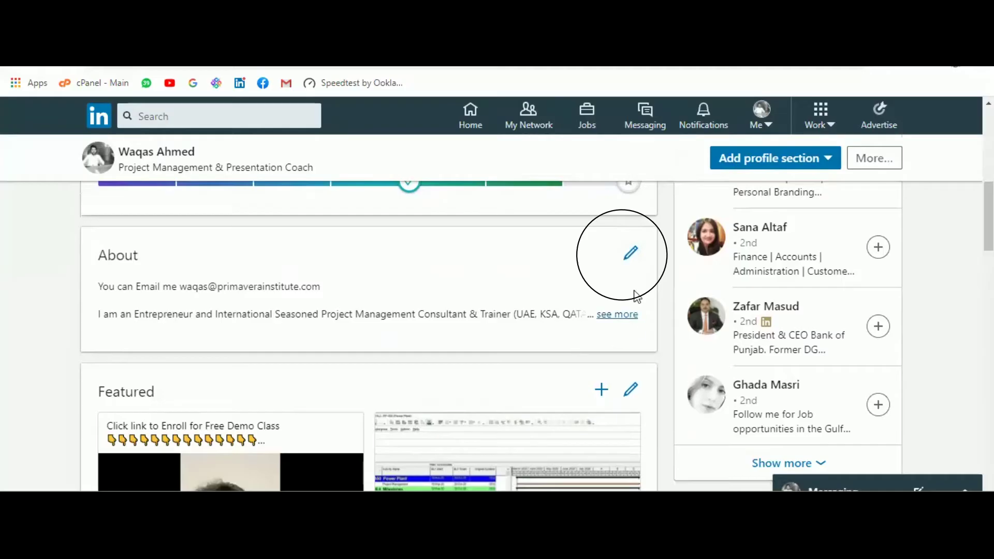
{"action": "left_click", "coordinate": [617, 315]}
{"action": "scroll", "coordinate": [477, 369], "scroll_direction": "down", "scroll_amount": 1}
{"action": "scroll", "coordinate": [476, 369], "scroll_direction": "down", "scroll_amount": 3}
{"action": "scroll", "coordinate": [476, 368], "scroll_direction": "up", "scroll_amount": 4}
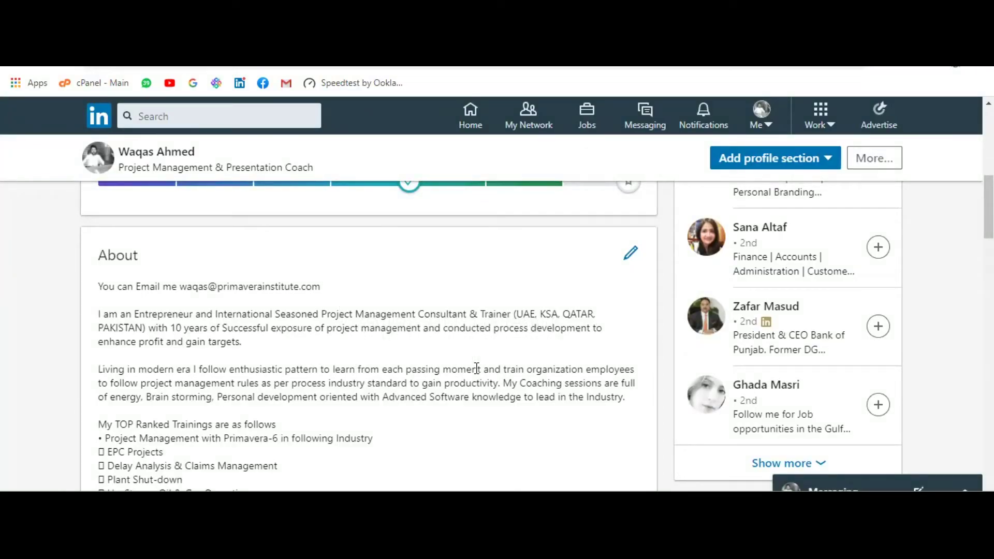
{"action": "scroll", "coordinate": [390, 384], "scroll_direction": "down", "scroll_amount": 3}
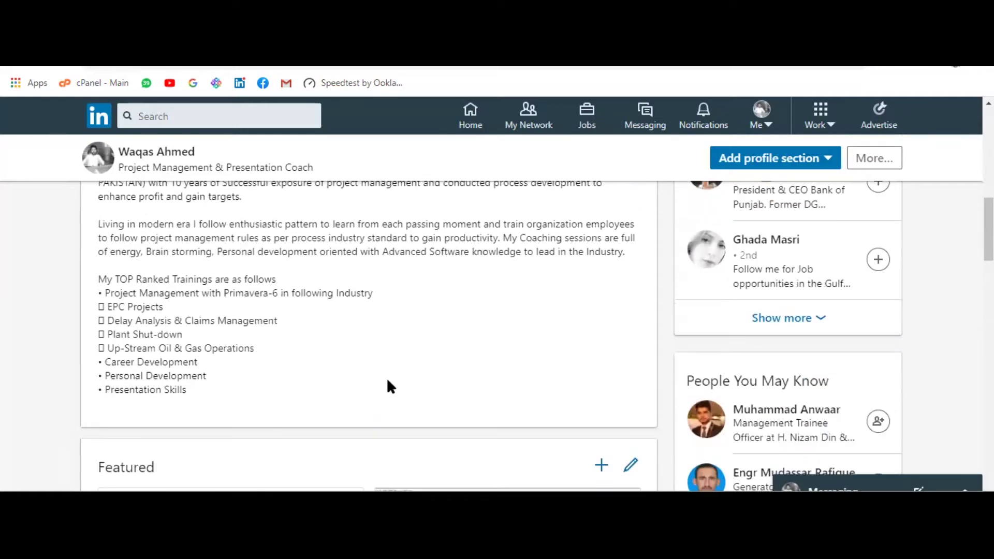
{"action": "scroll", "coordinate": [388, 384], "scroll_direction": "up", "scroll_amount": 2}
{"action": "scroll", "coordinate": [388, 383], "scroll_direction": "down", "scroll_amount": 2}
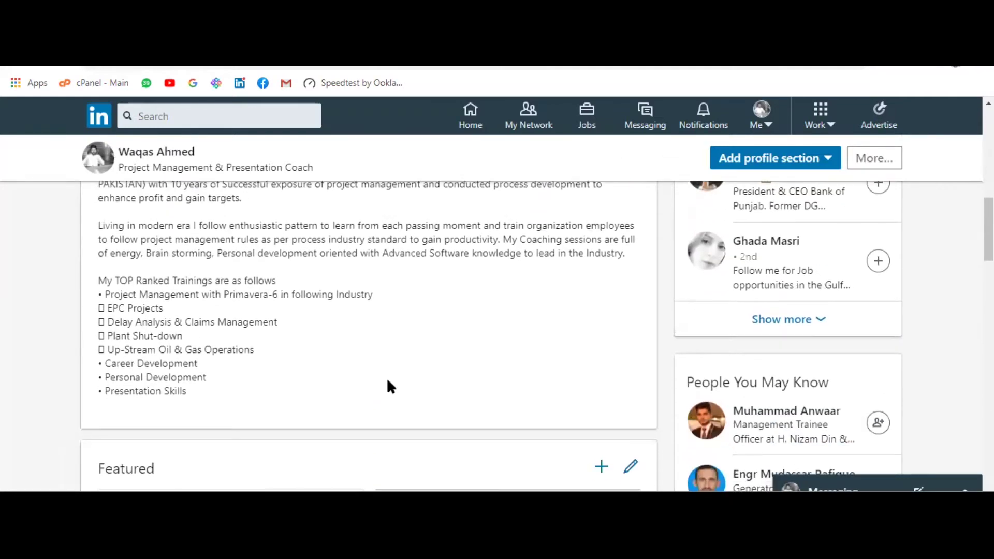
{"action": "scroll", "coordinate": [387, 379], "scroll_direction": "up", "scroll_amount": 4}
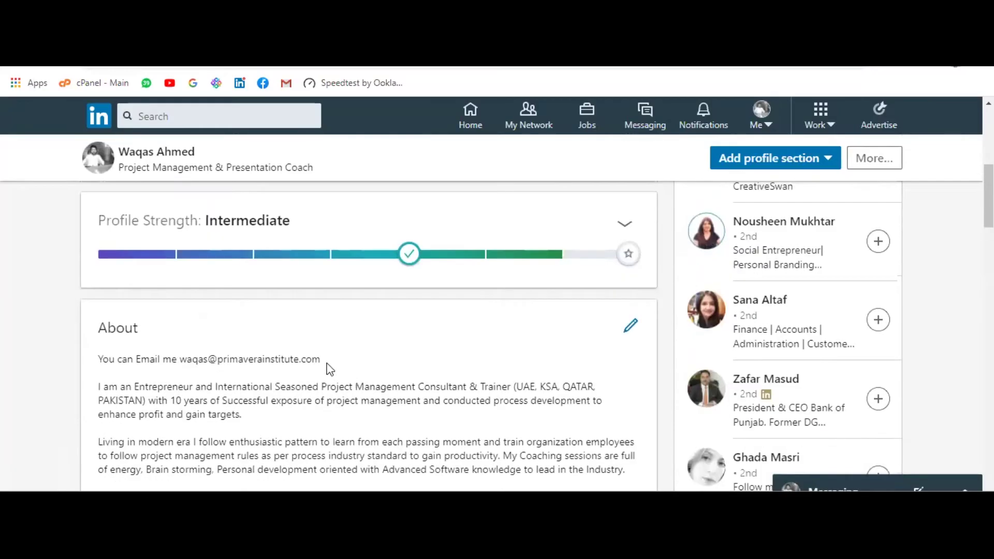
Examine the profile's Featured section and the private dashboard beneath it
{"action": "scroll", "coordinate": [327, 365], "scroll_direction": "down", "scroll_amount": 8}
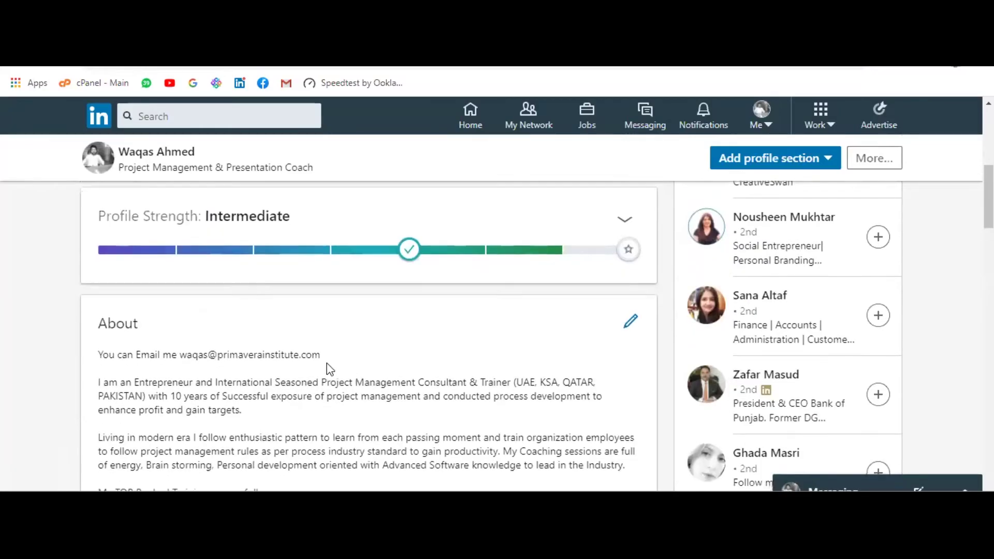
{"action": "scroll", "coordinate": [327, 368], "scroll_direction": "down", "scroll_amount": 3}
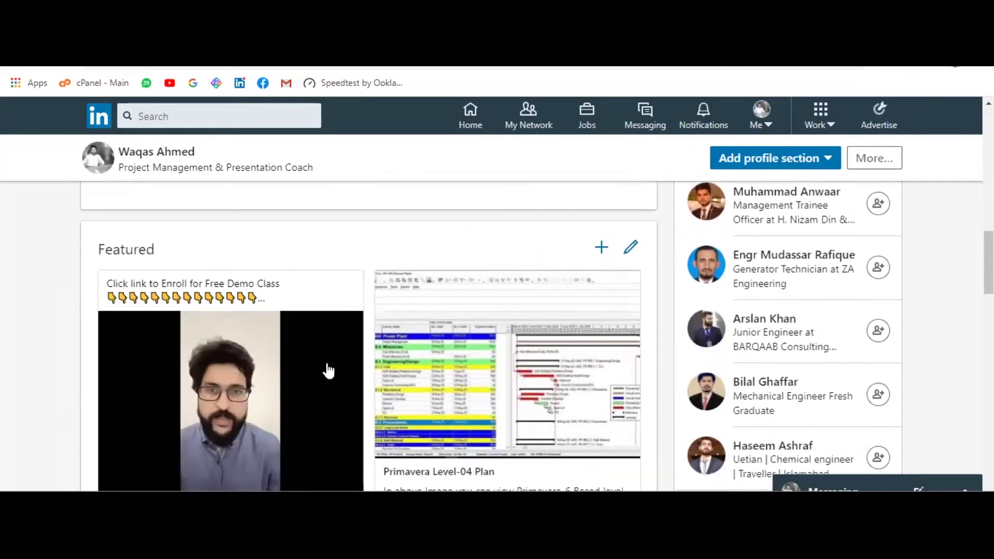
{"action": "scroll", "coordinate": [461, 380], "scroll_direction": "down", "scroll_amount": 3}
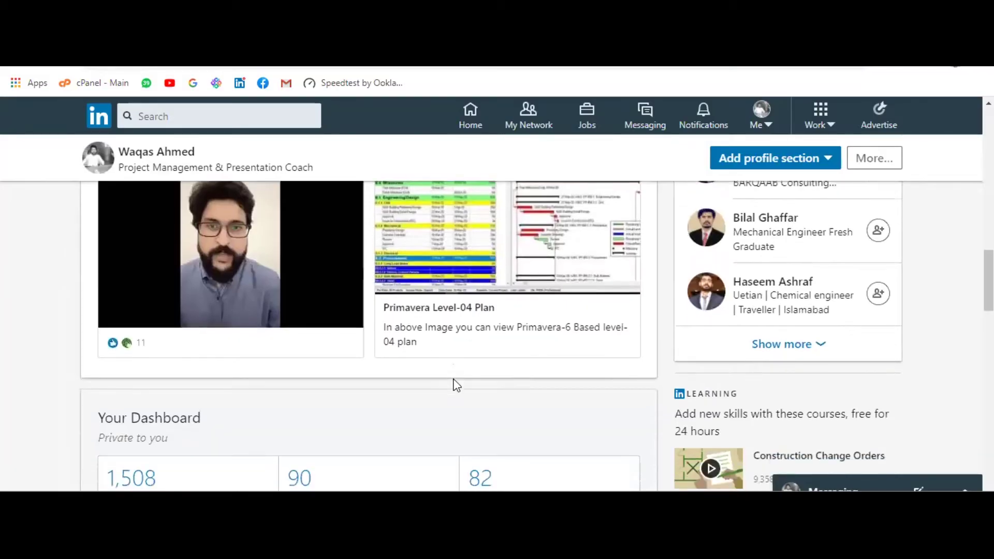
{"action": "scroll", "coordinate": [390, 395], "scroll_direction": "up", "scroll_amount": 3}
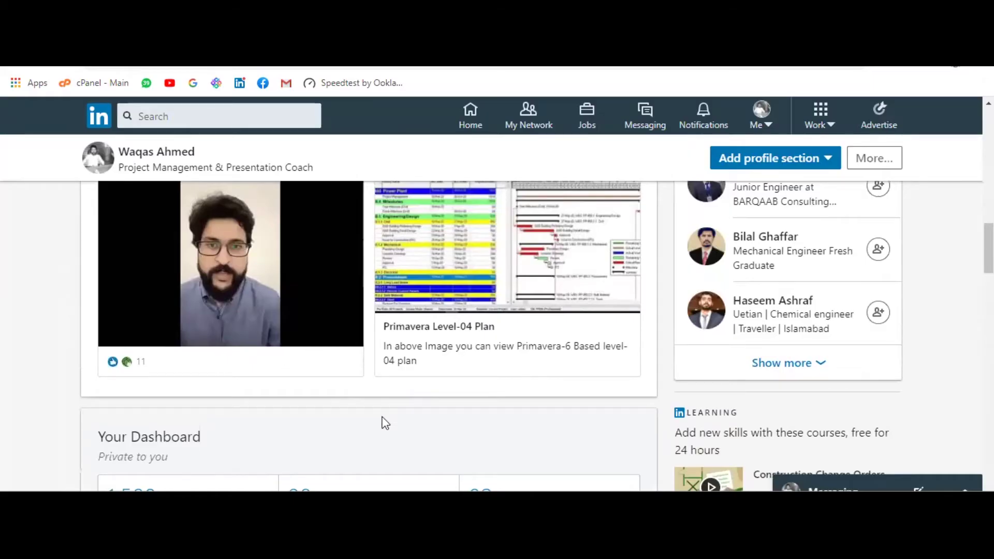
{"action": "scroll", "coordinate": [383, 423], "scroll_direction": "down", "scroll_amount": 3}
{"action": "scroll", "coordinate": [383, 422], "scroll_direction": "down", "scroll_amount": 3}
{"action": "scroll", "coordinate": [384, 423], "scroll_direction": "up", "scroll_amount": 10}
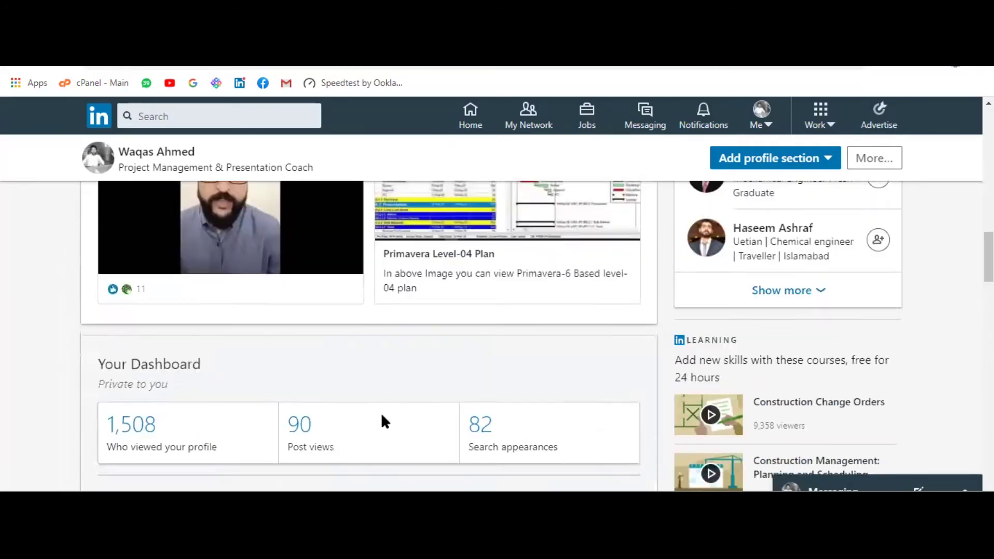
Open the profile's intro for editing, review the name fields and select the headline text
{"action": "scroll", "coordinate": [383, 422], "scroll_direction": "up", "scroll_amount": 8}
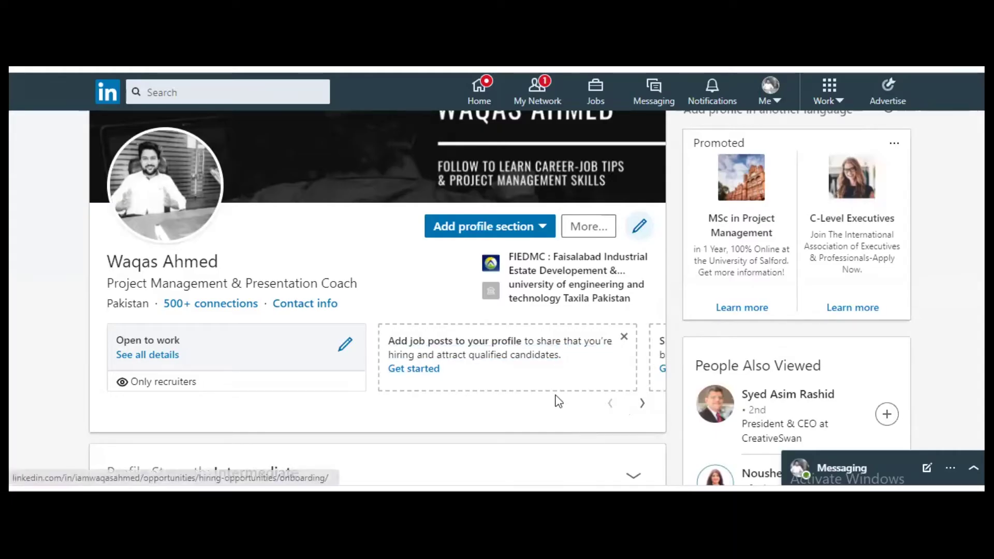
{"action": "scroll", "coordinate": [554, 399], "scroll_direction": "down", "scroll_amount": 1}
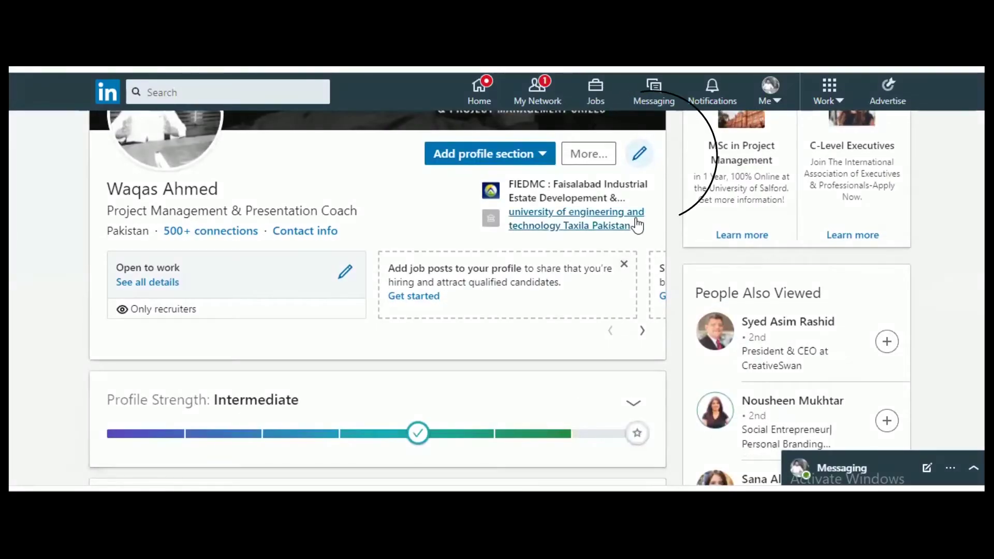
{"action": "left_click", "coordinate": [641, 154]}
{"action": "scroll", "coordinate": [524, 325], "scroll_direction": "down", "scroll_amount": 2}
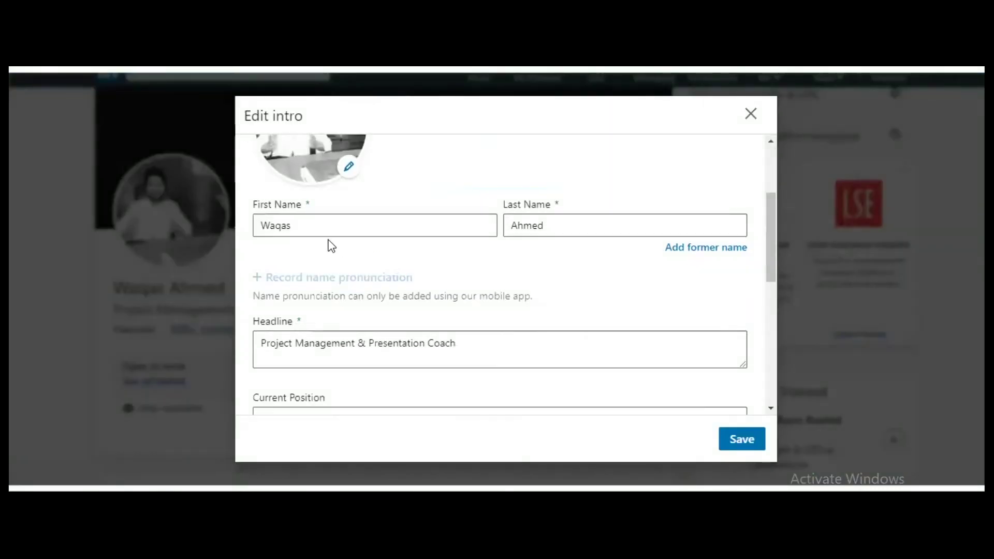
{"action": "scroll", "coordinate": [524, 314], "scroll_direction": "down", "scroll_amount": 2}
{"action": "left_click", "coordinate": [313, 284]}
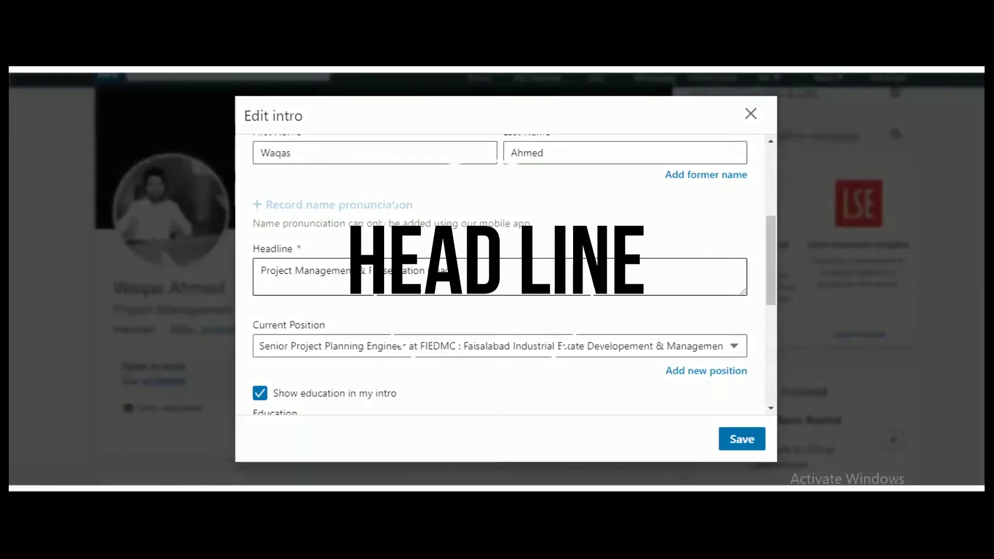
{"action": "left_click_drag", "start_coordinate": [247, 275], "coordinate": [474, 287]}
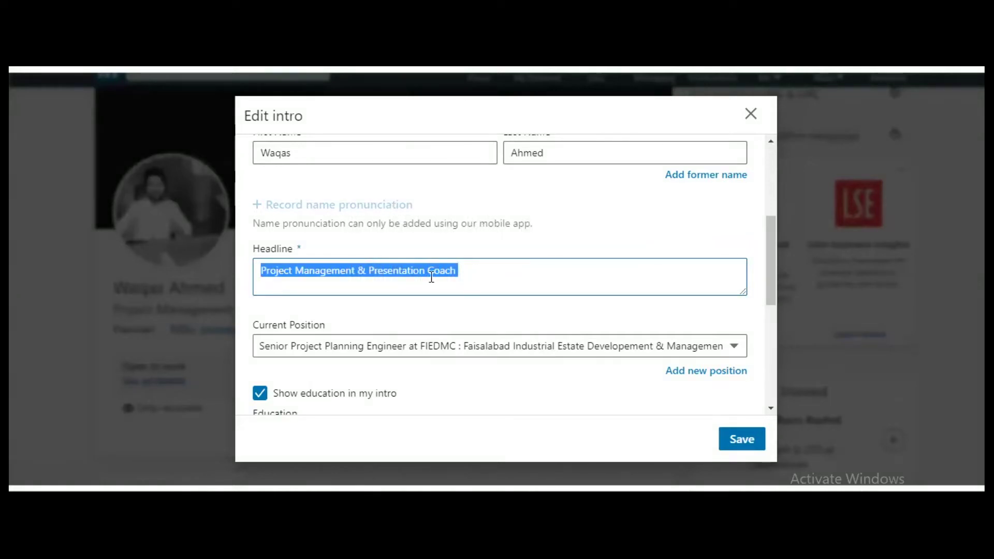
Review the intro's current position, education, country, industry and contact info fields, and save the intro
{"action": "scroll", "coordinate": [440, 282], "scroll_direction": "down", "scroll_amount": 3}
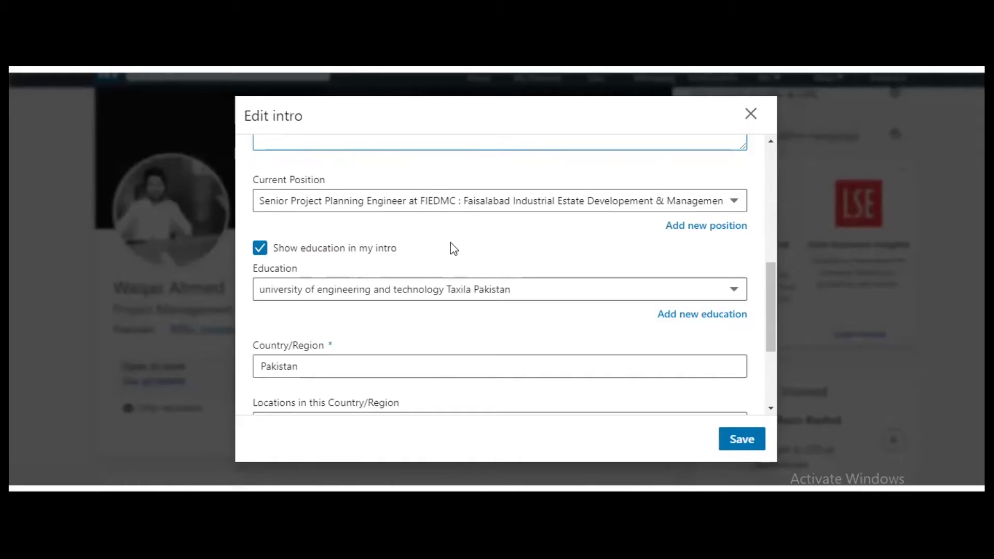
{"action": "scroll", "coordinate": [449, 254], "scroll_direction": "down", "scroll_amount": 2}
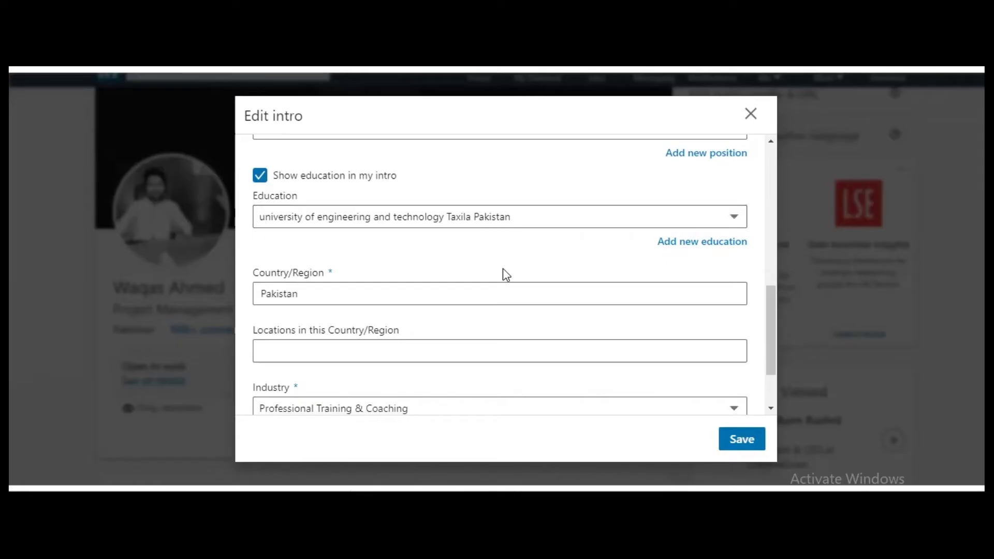
{"action": "scroll", "coordinate": [503, 269], "scroll_direction": "down", "scroll_amount": 2}
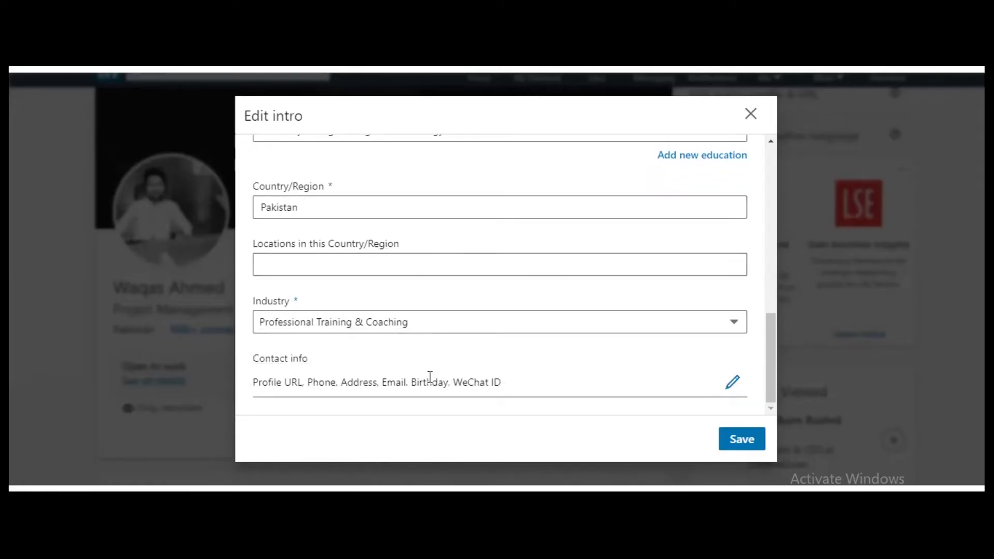
{"action": "scroll", "coordinate": [429, 377], "scroll_direction": "up", "scroll_amount": 1}
{"action": "scroll", "coordinate": [430, 375], "scroll_direction": "up", "scroll_amount": 2}
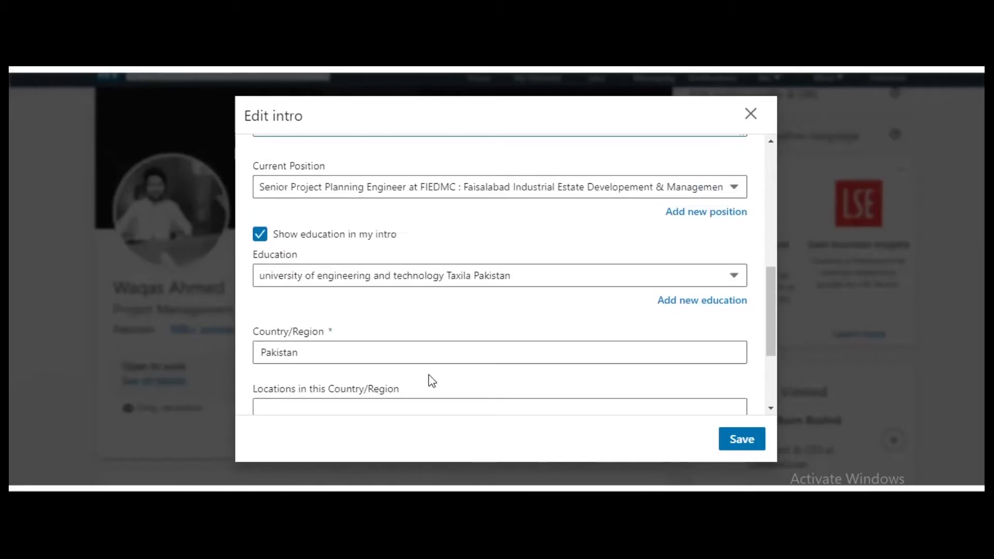
{"action": "left_click", "coordinate": [750, 446]}
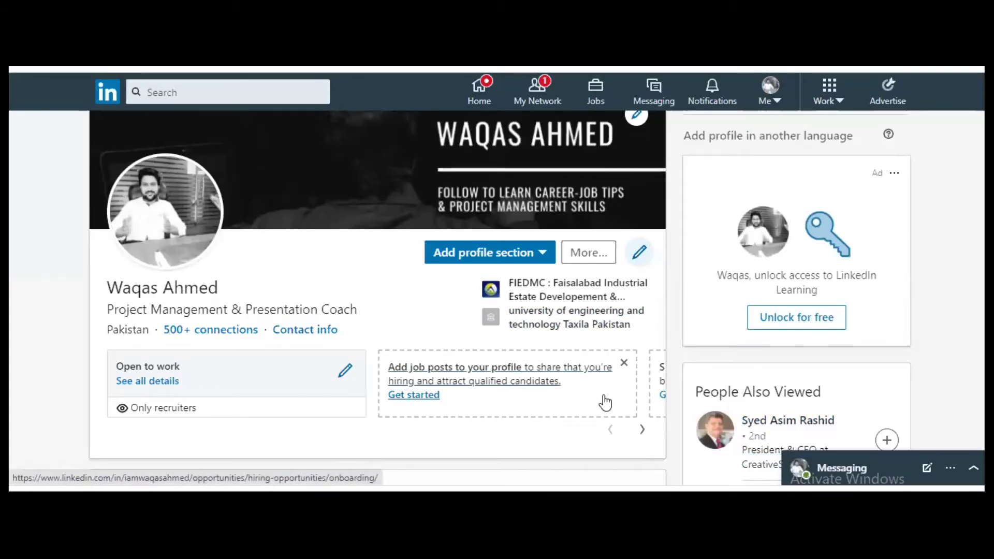
Open the Senior Project Planning Engineer experience entry for editing, review its location, dates and update options, and close it without changes
{"action": "scroll", "coordinate": [605, 402], "scroll_direction": "down", "scroll_amount": 5}
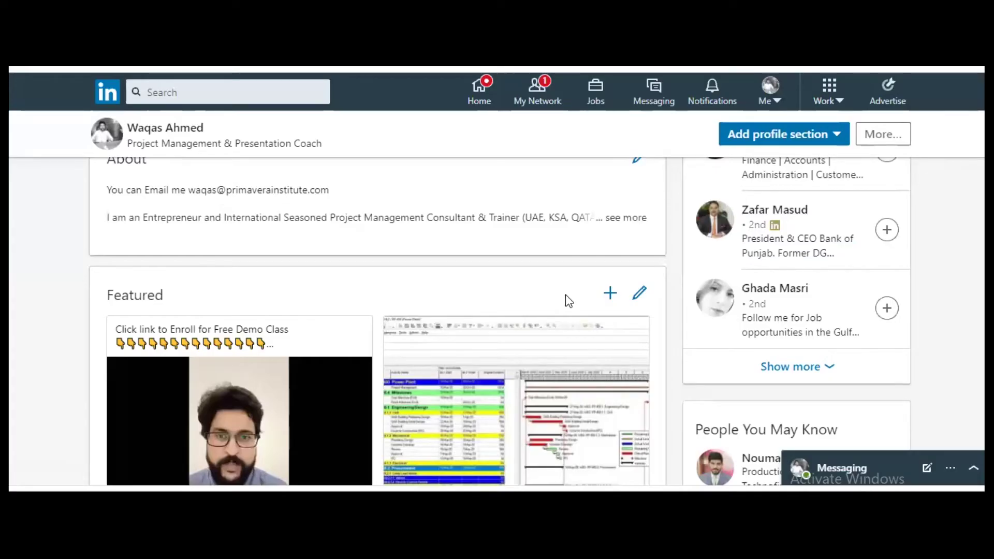
{"action": "scroll", "coordinate": [566, 295], "scroll_direction": "down", "scroll_amount": 10}
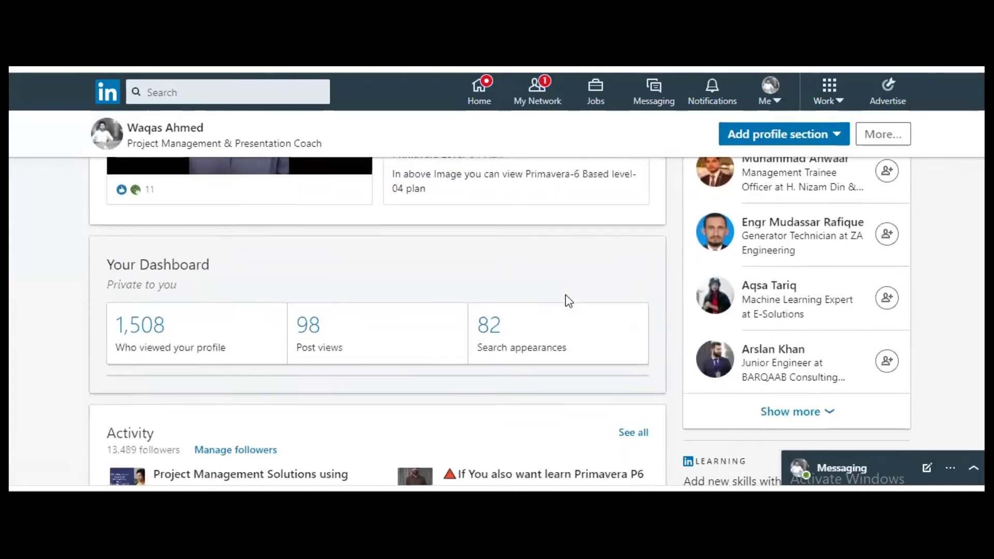
{"action": "scroll", "coordinate": [566, 294], "scroll_direction": "down", "scroll_amount": 6}
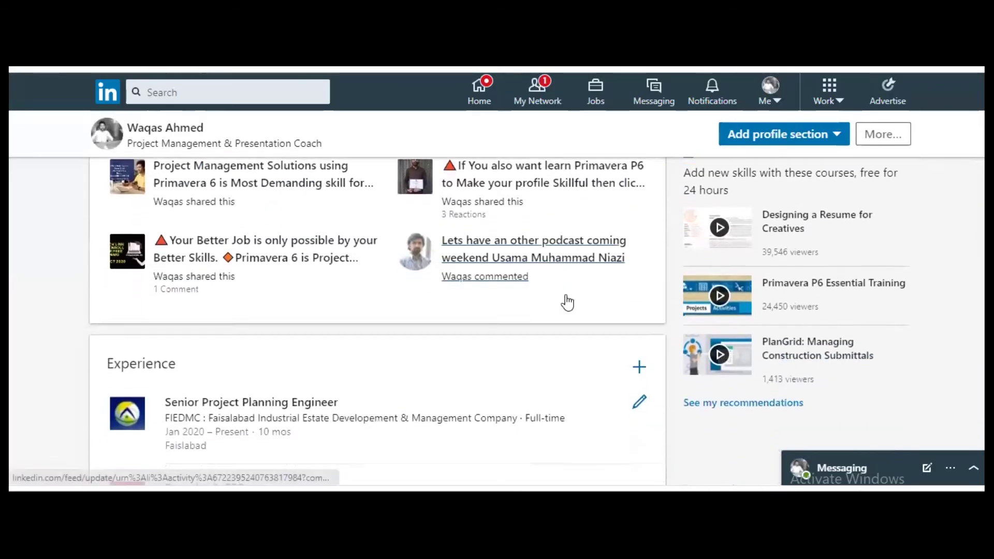
{"action": "scroll", "coordinate": [565, 295], "scroll_direction": "down", "scroll_amount": 2}
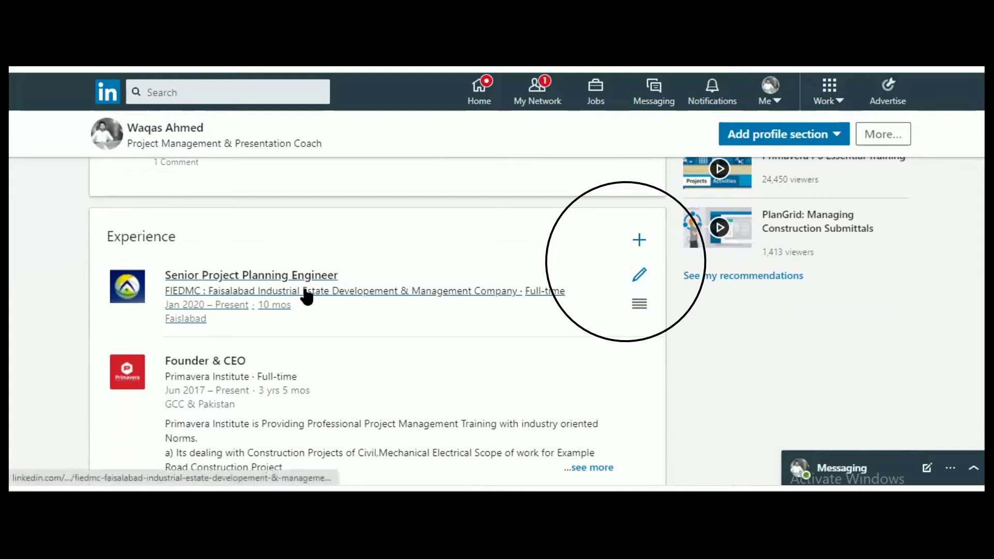
{"action": "left_click", "coordinate": [638, 280]}
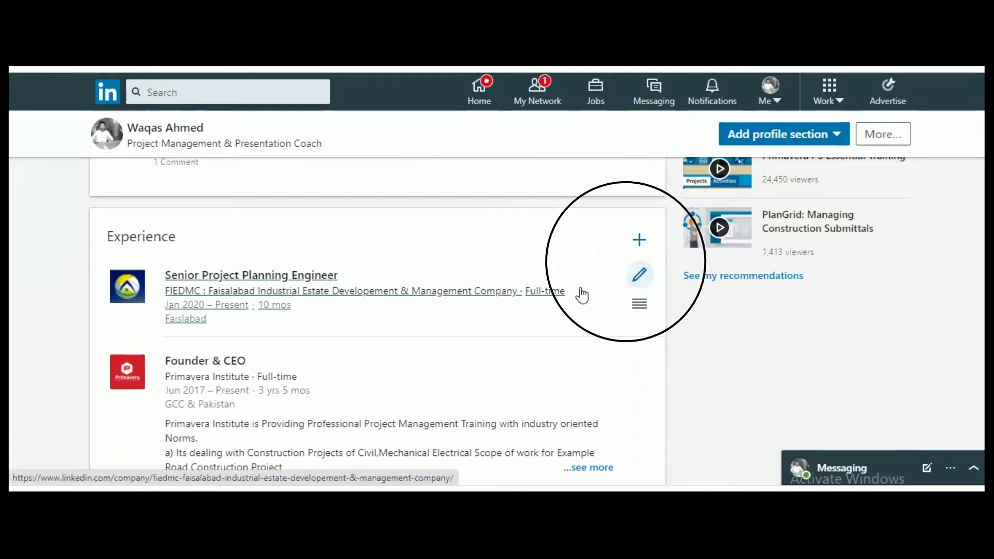
{"action": "scroll", "coordinate": [472, 258], "scroll_direction": "down", "scroll_amount": 4}
{"action": "scroll", "coordinate": [472, 253], "scroll_direction": "down", "scroll_amount": 5}
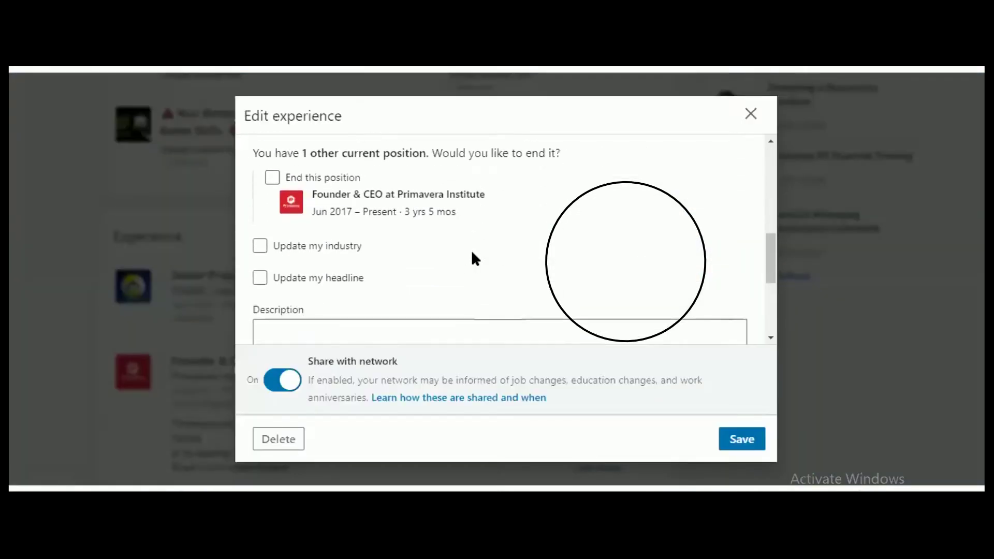
{"action": "scroll", "coordinate": [473, 254], "scroll_direction": "up", "scroll_amount": 5}
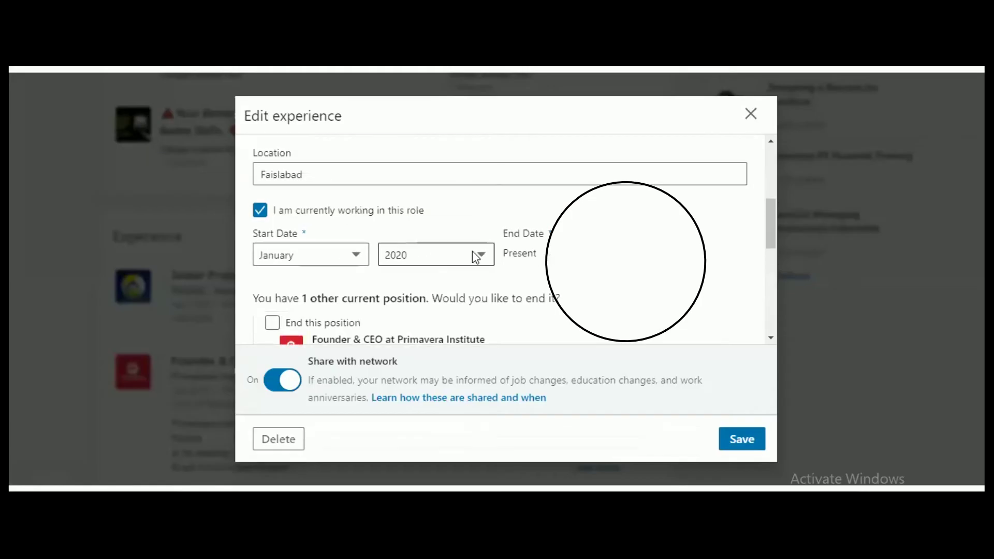
{"action": "left_click", "coordinate": [750, 114]}
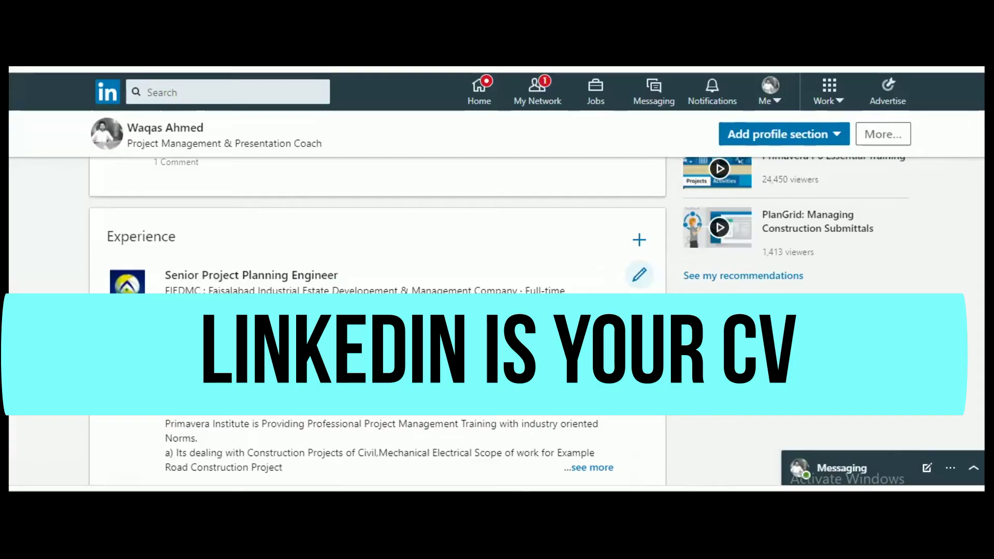
Review the profile sections from Profile Strength and About down through Featured, the dashboard, Activity and the earlier Experience positions
{"action": "scroll", "coordinate": [378, 321], "scroll_direction": "up", "scroll_amount": 4}
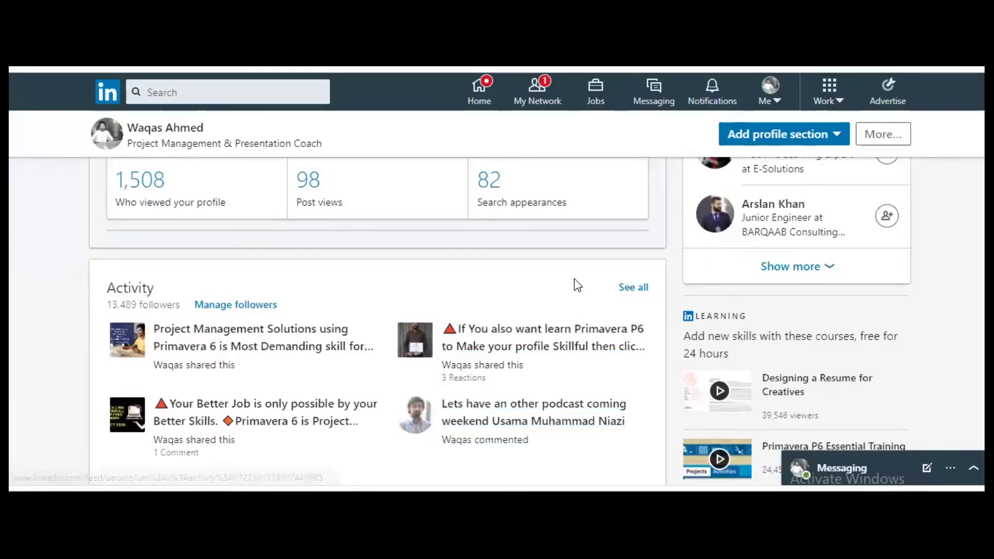
{"action": "scroll", "coordinate": [574, 276], "scroll_direction": "up", "scroll_amount": 10}
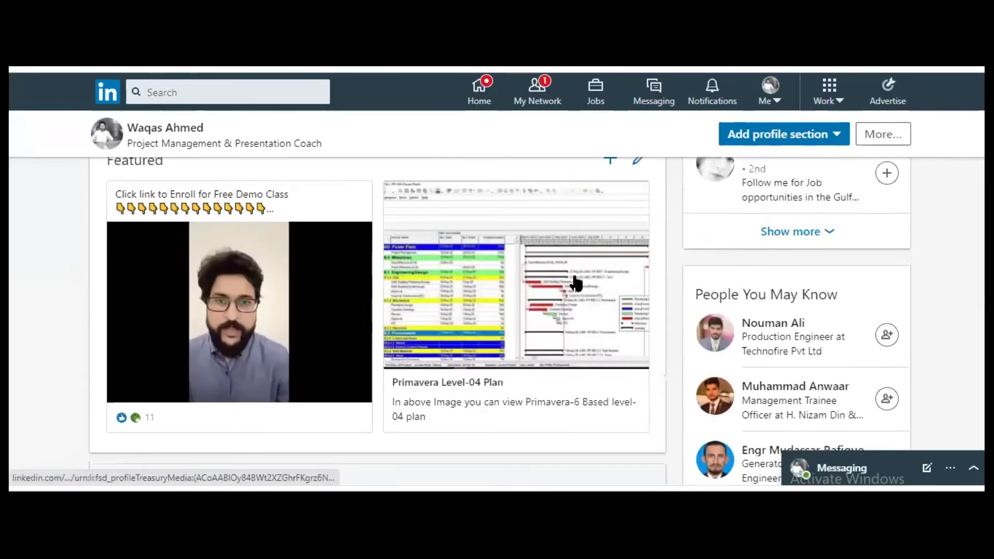
{"action": "scroll", "coordinate": [575, 283], "scroll_direction": "up", "scroll_amount": 6}
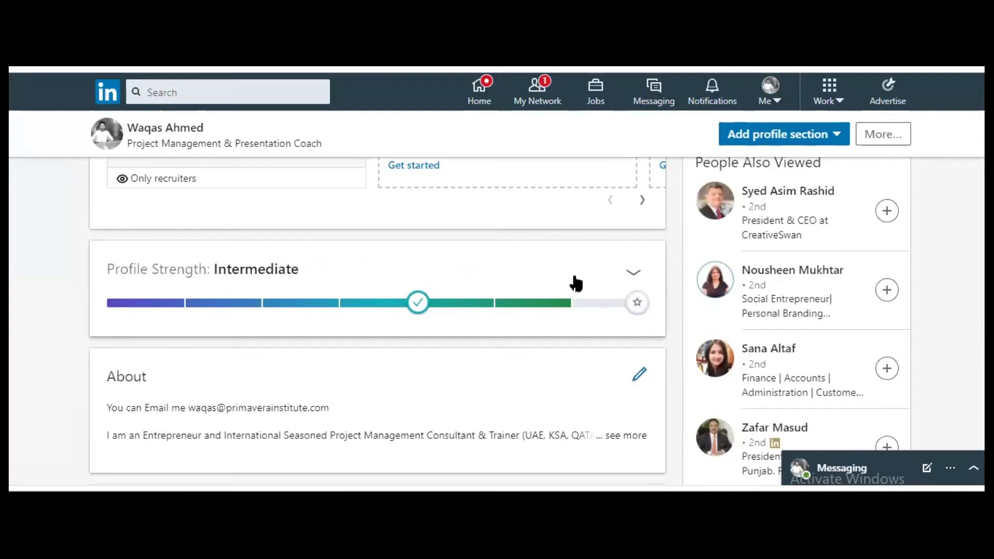
{"action": "scroll", "coordinate": [576, 283], "scroll_direction": "down", "scroll_amount": 12}
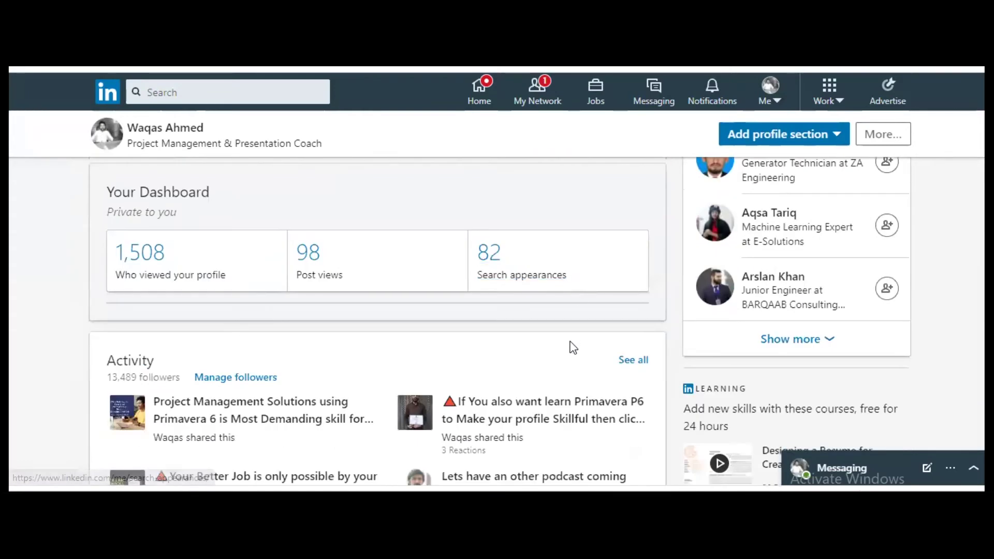
{"action": "scroll", "coordinate": [570, 348], "scroll_direction": "down", "scroll_amount": 4}
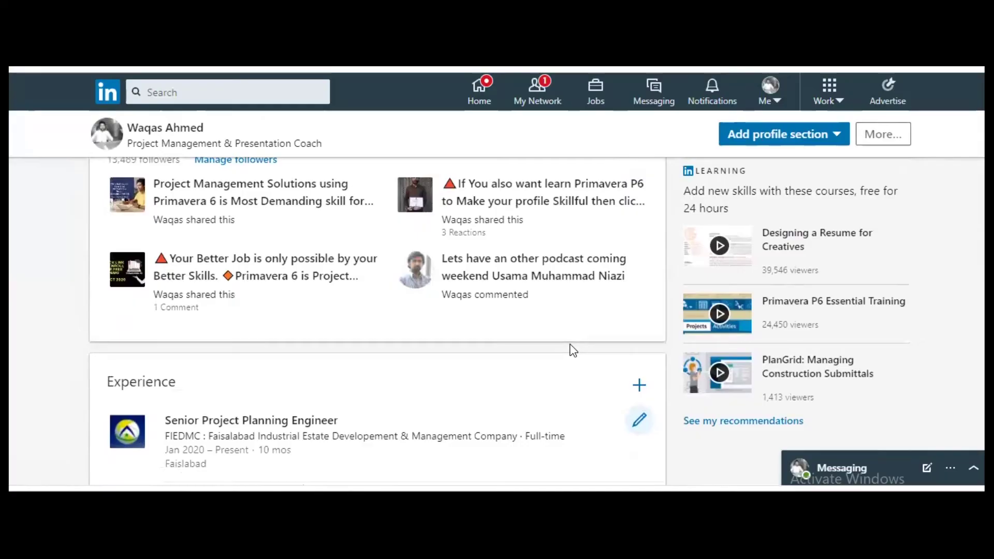
{"action": "scroll", "coordinate": [573, 348], "scroll_direction": "down", "scroll_amount": 4}
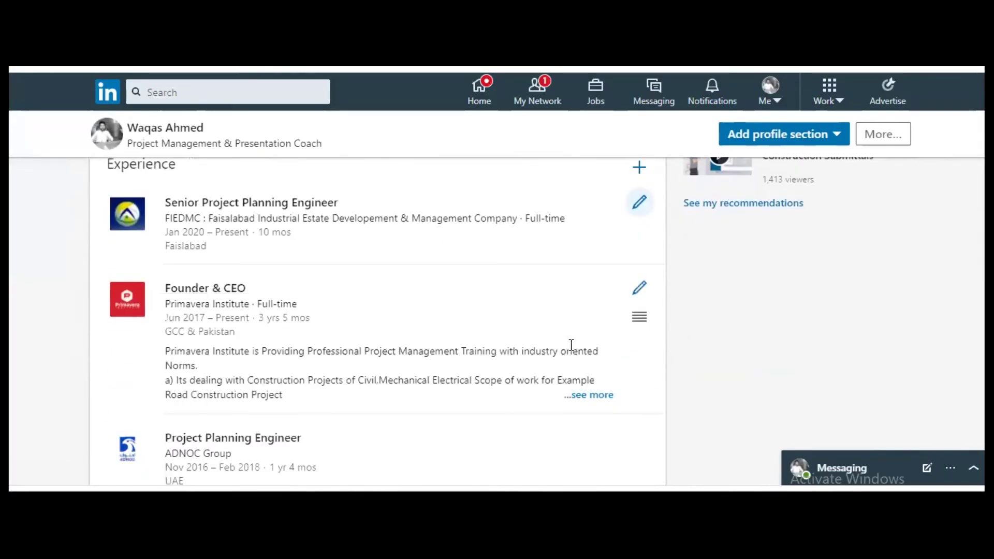
{"action": "scroll", "coordinate": [571, 345], "scroll_direction": "down", "scroll_amount": 1}
{"action": "scroll", "coordinate": [572, 345], "scroll_direction": "down", "scroll_amount": 2}
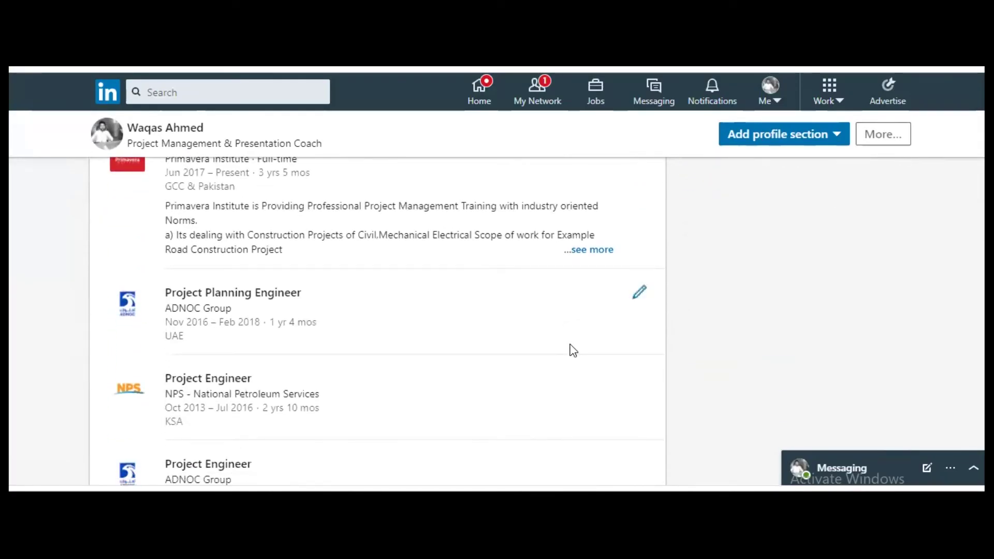
{"action": "scroll", "coordinate": [570, 349], "scroll_direction": "down", "scroll_amount": 1}
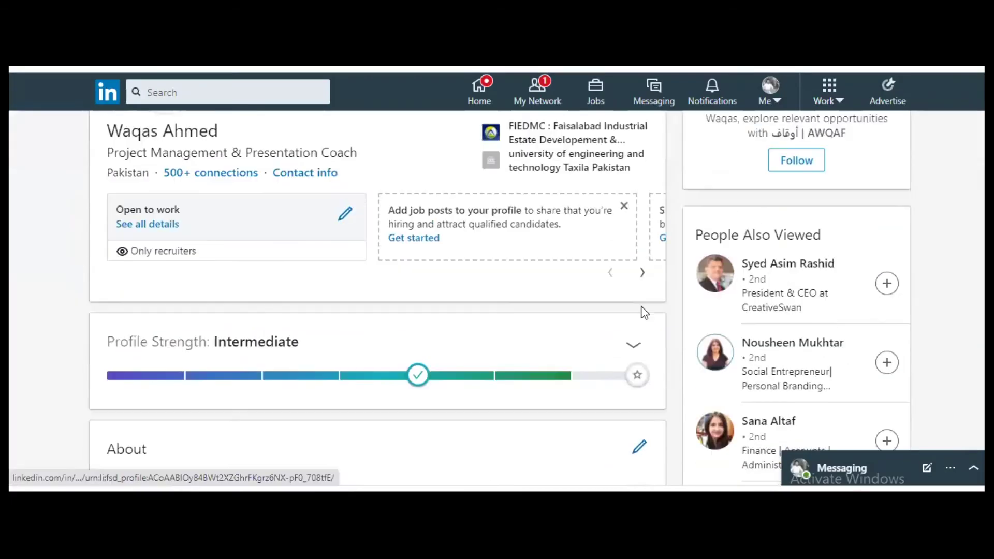
Go over the About, Featured and Experience sections once more and return to the profile's header
{"action": "scroll", "coordinate": [641, 313], "scroll_direction": "down", "scroll_amount": 7}
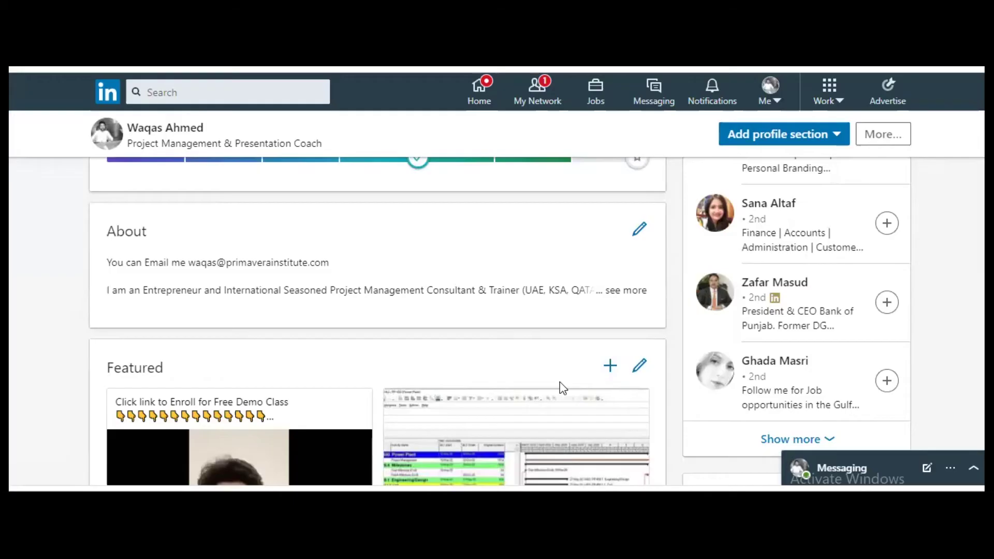
{"action": "scroll", "coordinate": [563, 387], "scroll_direction": "down", "scroll_amount": 3}
{"action": "scroll", "coordinate": [564, 388], "scroll_direction": "down", "scroll_amount": 10}
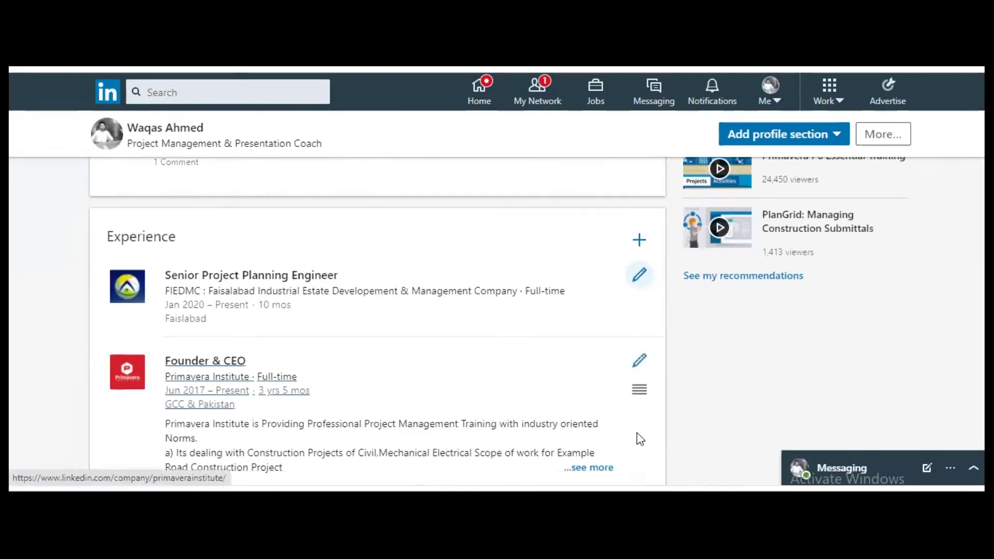
{"action": "scroll", "coordinate": [641, 378], "scroll_direction": "up", "scroll_amount": 1}
{"action": "scroll", "coordinate": [641, 378], "scroll_direction": "up", "scroll_amount": 10}
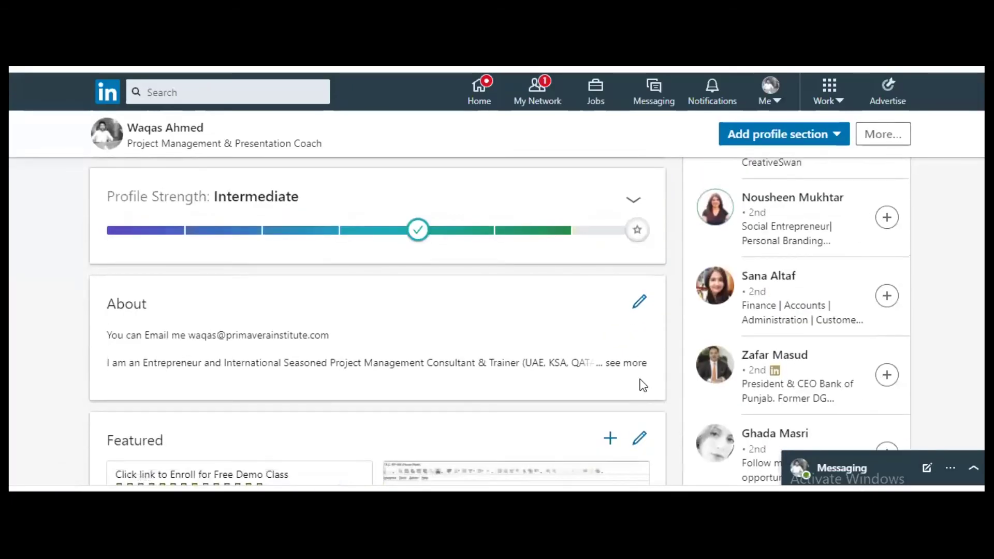
{"action": "scroll", "coordinate": [642, 386], "scroll_direction": "up", "scroll_amount": 8}
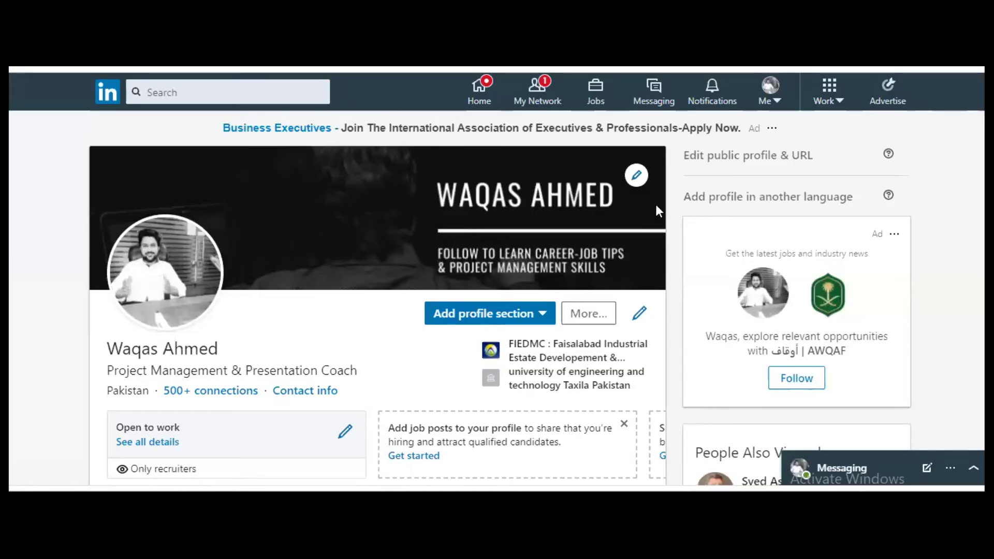
Open the home feed and browse its posts, ending at the list of recent items and groups
{"action": "left_click", "coordinate": [475, 95]}
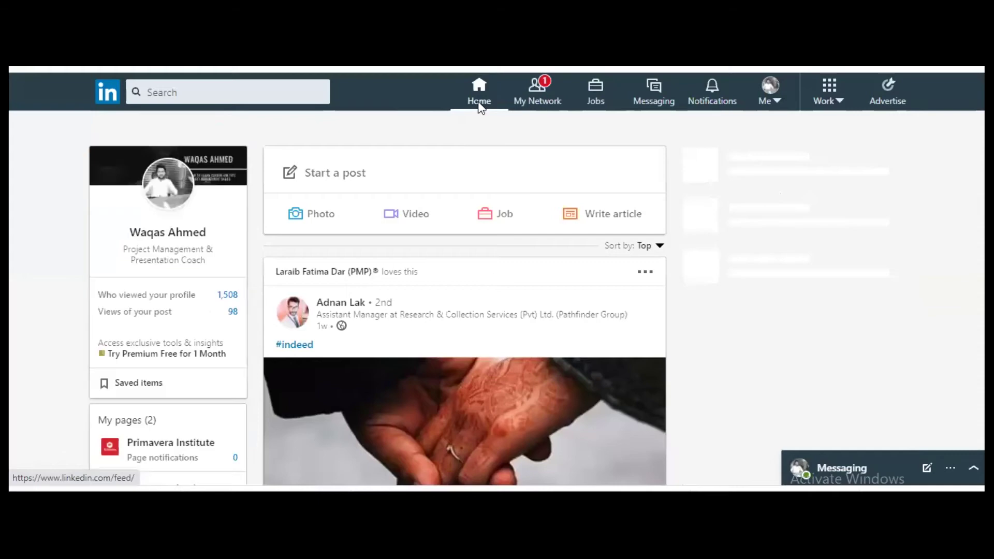
{"action": "scroll", "coordinate": [442, 260], "scroll_direction": "down", "scroll_amount": 6}
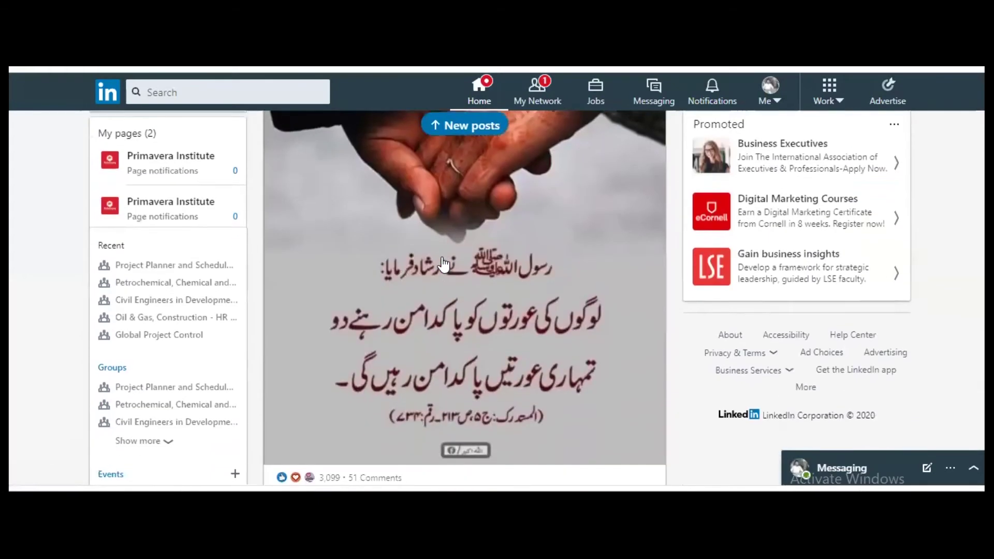
{"action": "scroll", "coordinate": [443, 264], "scroll_direction": "down", "scroll_amount": 15}
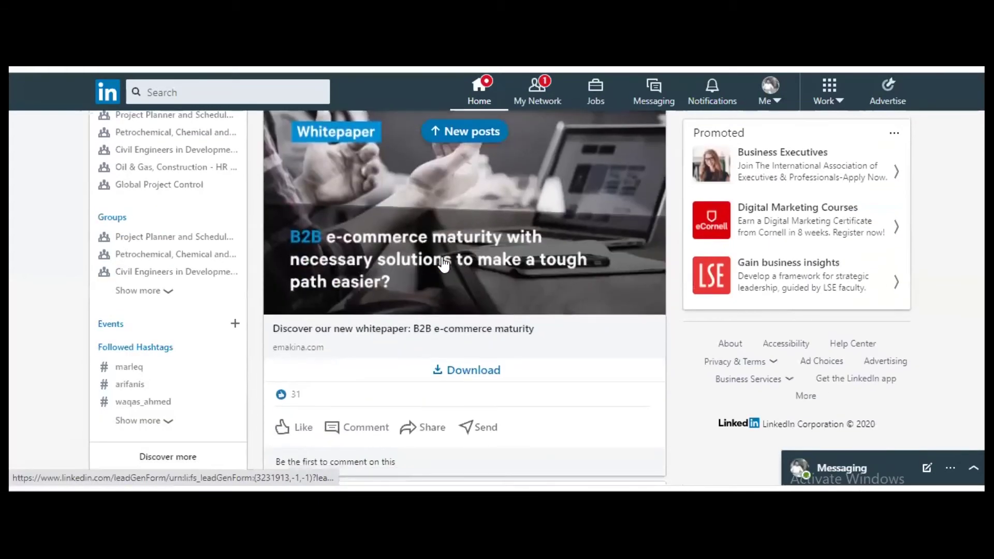
{"action": "scroll", "coordinate": [444, 264], "scroll_direction": "down", "scroll_amount": 7}
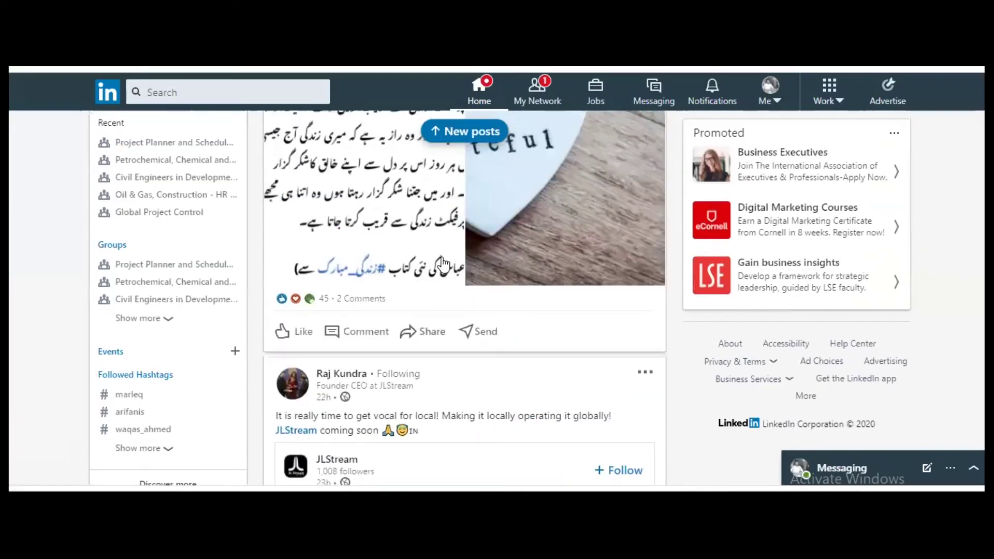
{"action": "scroll", "coordinate": [332, 251], "scroll_direction": "up", "scroll_amount": 10}
{"action": "scroll", "coordinate": [191, 235], "scroll_direction": "up", "scroll_amount": 7}
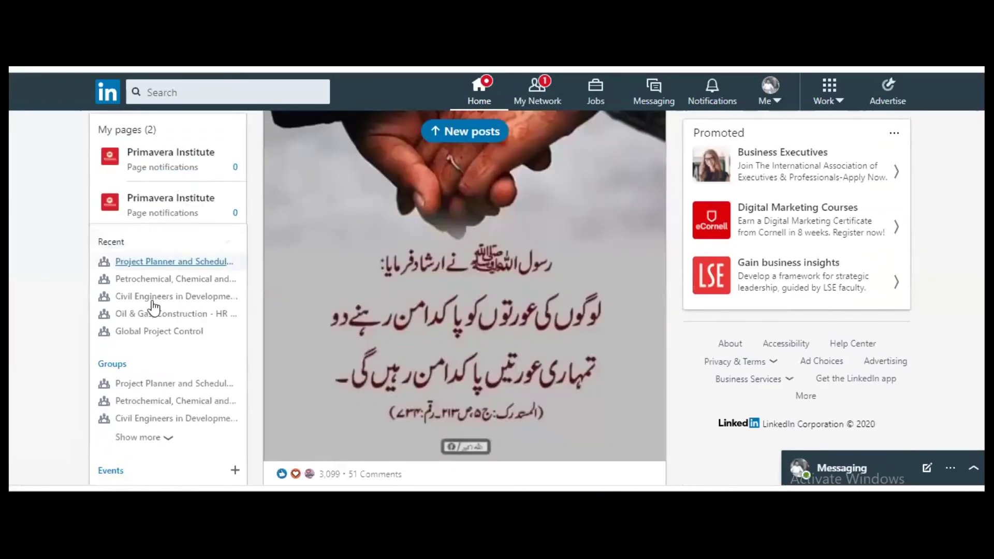
Browse the rest of the home feed and its groups and events list, and return to your own profile page
{"action": "scroll", "coordinate": [153, 321], "scroll_direction": "down", "scroll_amount": 3}
{"action": "scroll", "coordinate": [158, 321], "scroll_direction": "down", "scroll_amount": 2}
{"action": "scroll", "coordinate": [159, 306], "scroll_direction": "up", "scroll_amount": 10}
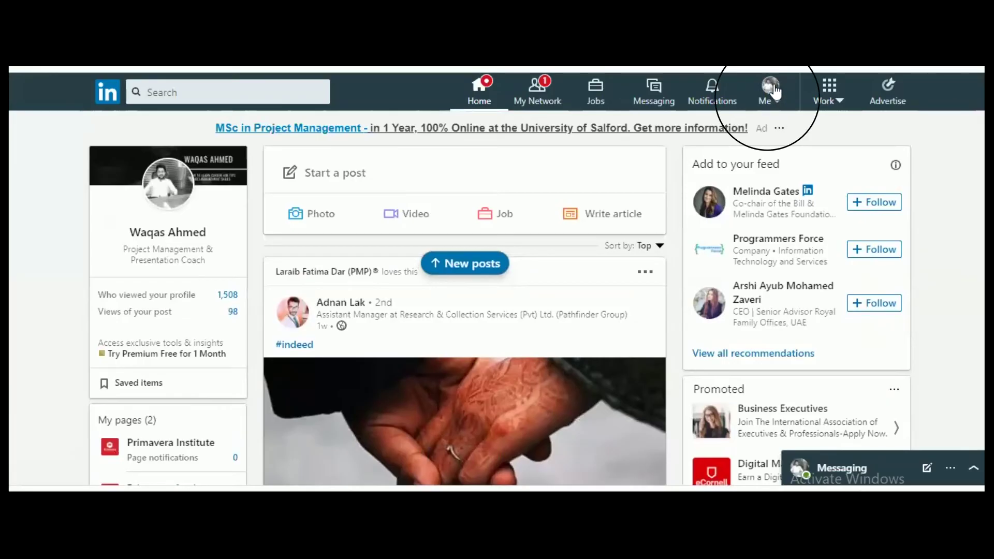
{"action": "left_click", "coordinate": [775, 92]}
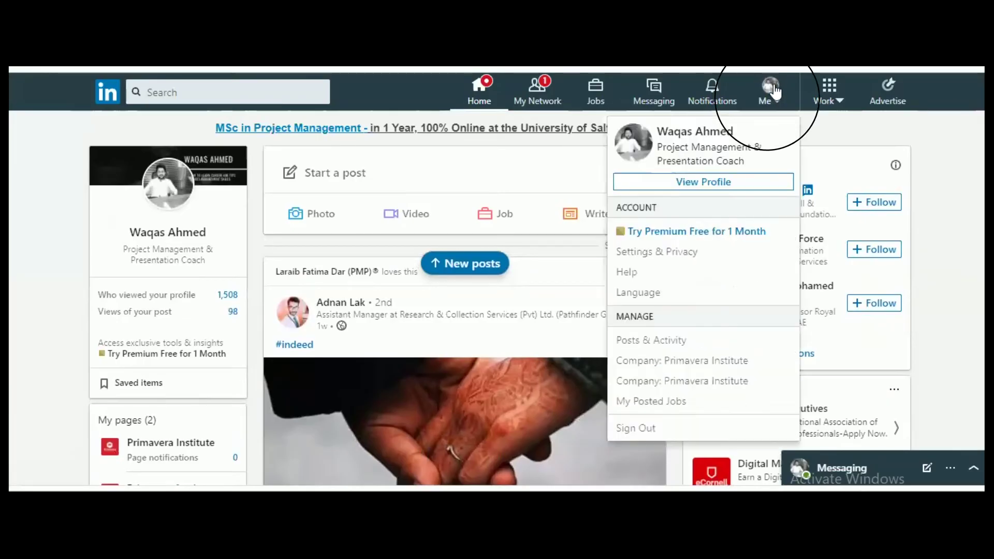
{"action": "left_click", "coordinate": [699, 136]}
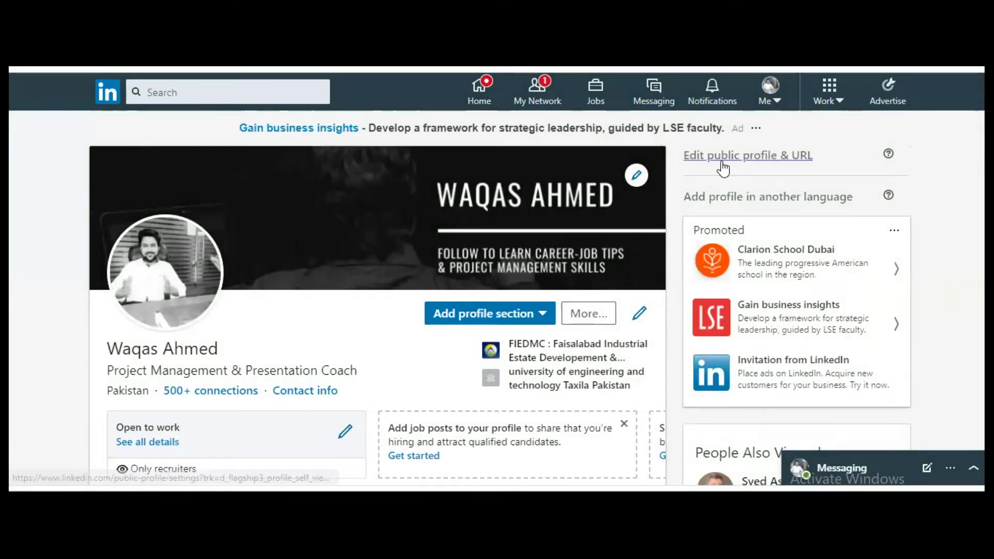
Open the public profile settings, bring the custom URL up for editing and save it
{"action": "left_click", "coordinate": [806, 160]}
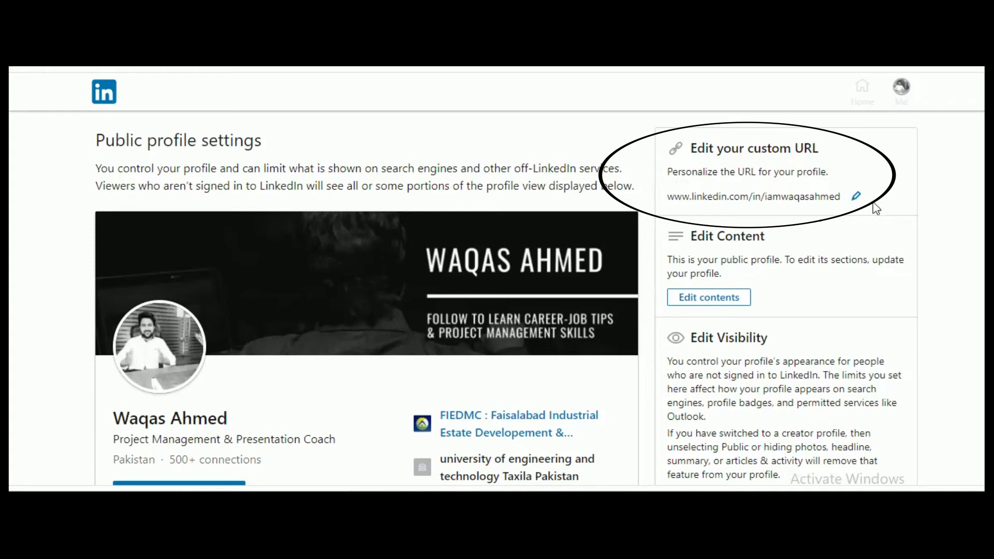
{"action": "left_click", "coordinate": [856, 197]}
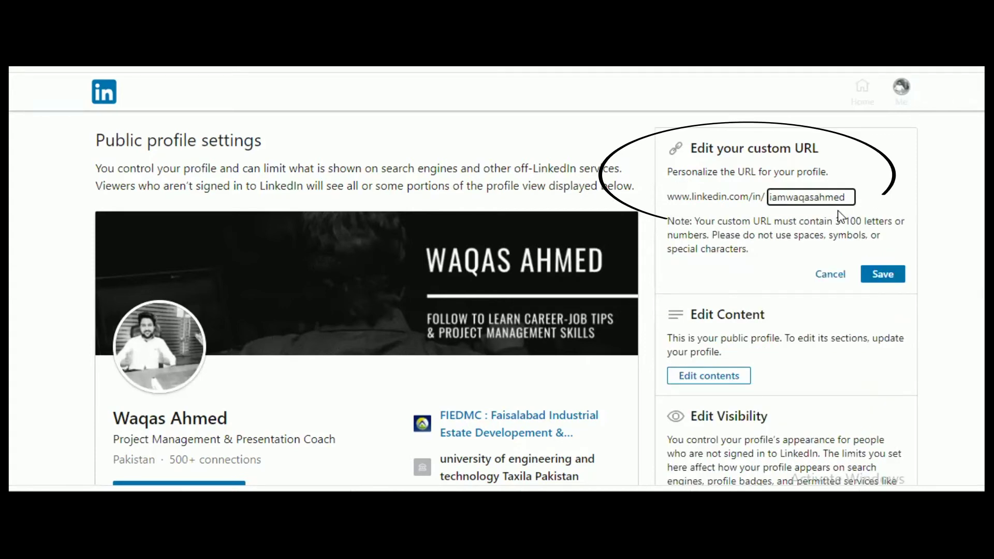
{"action": "left_click", "coordinate": [778, 199]}
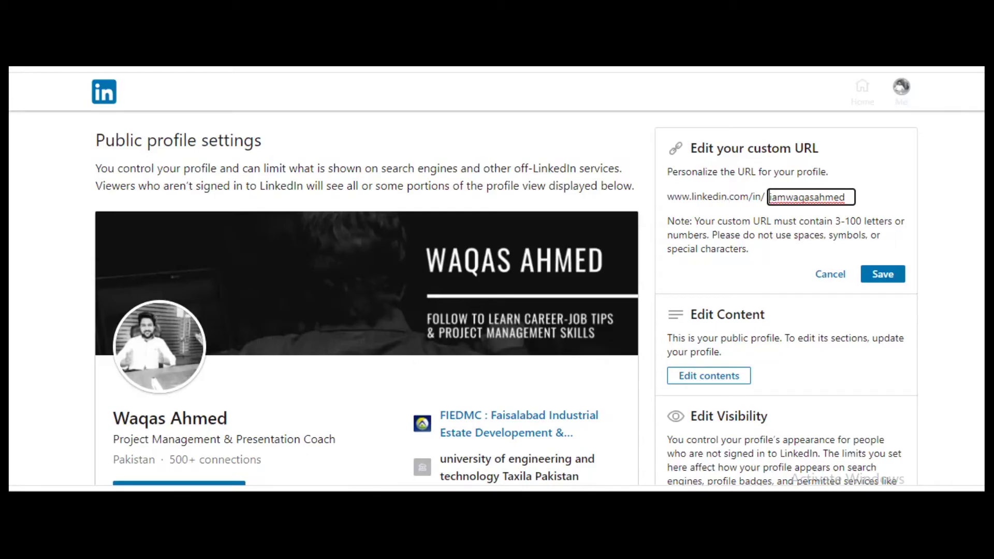
{"action": "left_click", "coordinate": [886, 275]}
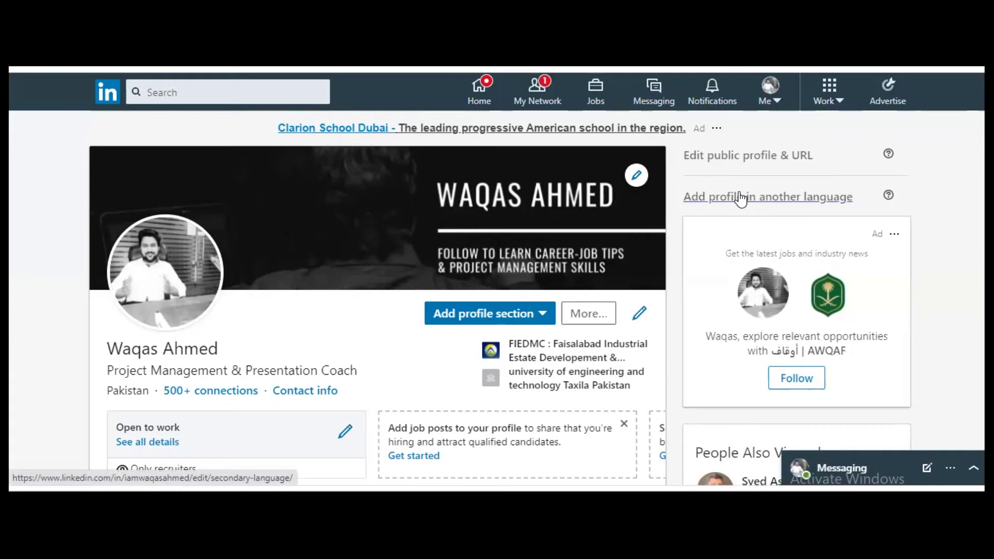
Start adding a profile in another language and show the choices for the new profile's language
{"action": "scroll", "coordinate": [741, 200], "scroll_direction": "down", "scroll_amount": 3}
{"action": "scroll", "coordinate": [808, 202], "scroll_direction": "up", "scroll_amount": 3}
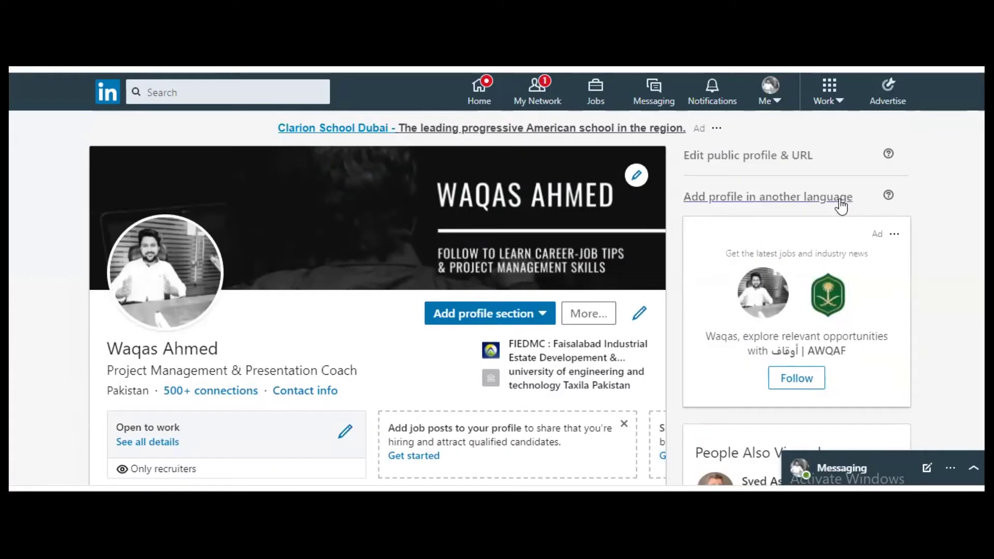
{"action": "left_click", "coordinate": [826, 198]}
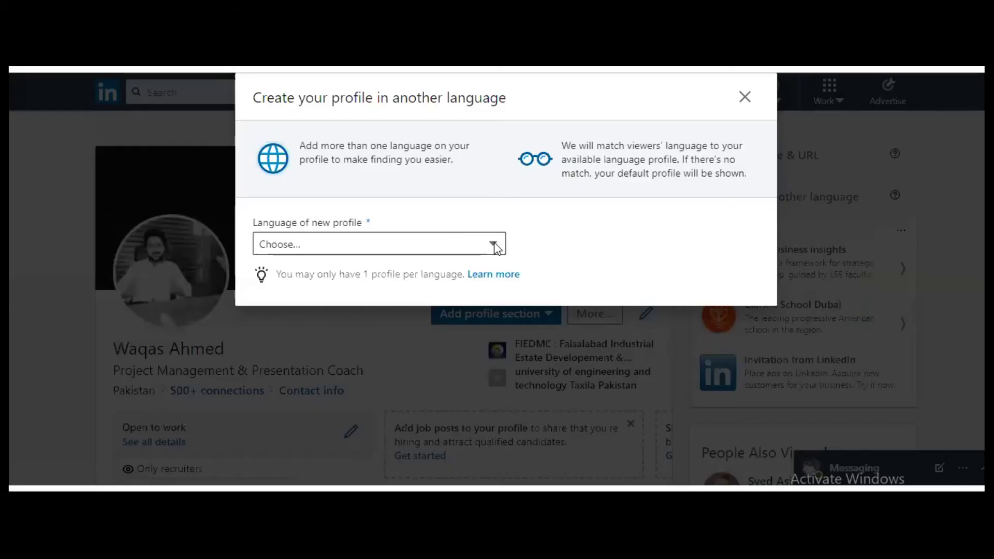
{"action": "left_click", "coordinate": [493, 246]}
View the full Open to work details with job titles and locations, and close the job preferences
{"action": "scroll", "coordinate": [398, 343], "scroll_direction": "down", "scroll_amount": 5}
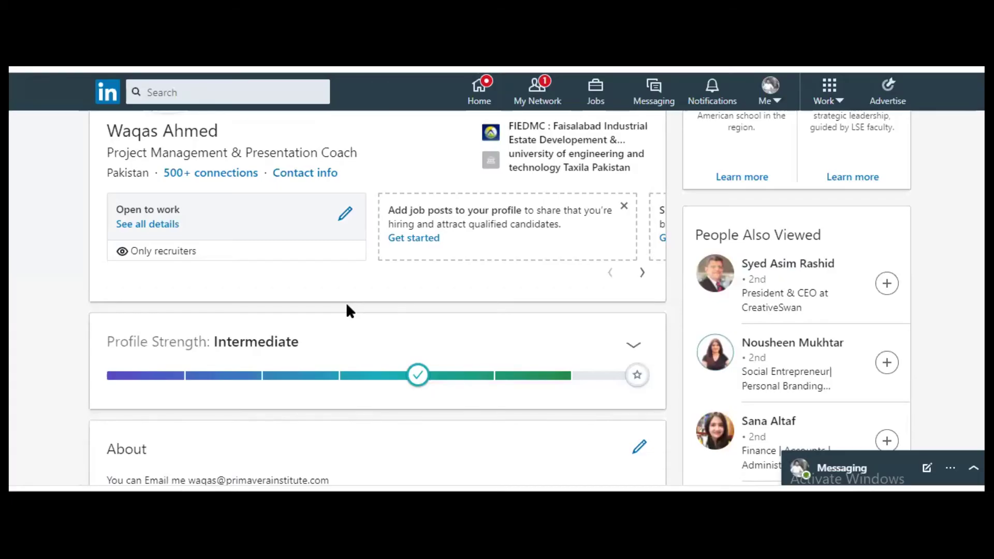
{"action": "left_click", "coordinate": [174, 228]}
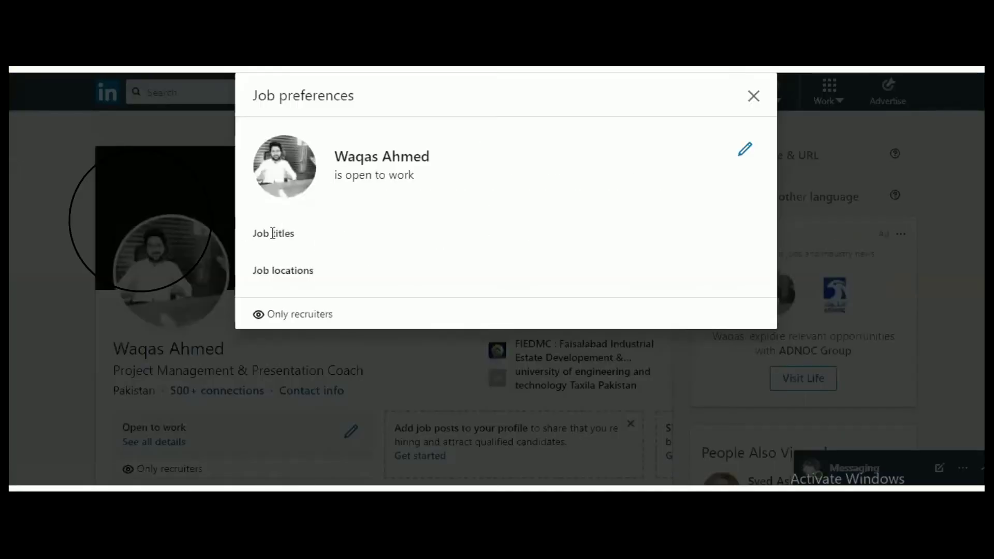
{"action": "left_click", "coordinate": [754, 97]}
Open the job preferences for editing, mark them as open to remote work, and review the start date and job type options
{"action": "scroll", "coordinate": [171, 433], "scroll_direction": "down", "scroll_amount": 1}
{"action": "left_click", "coordinate": [346, 362]}
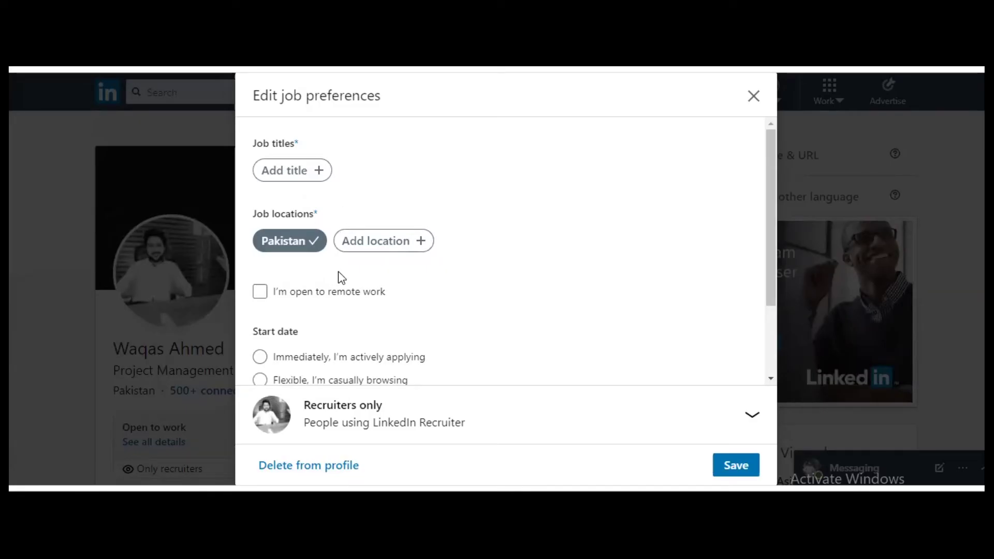
{"action": "scroll", "coordinate": [325, 312], "scroll_direction": "down", "scroll_amount": 2}
{"action": "left_click", "coordinate": [260, 190]}
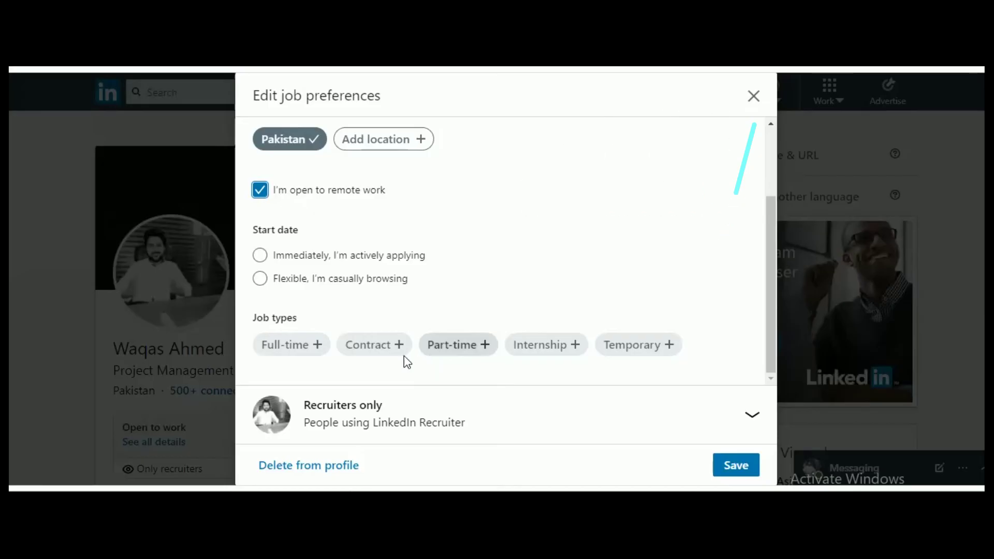
{"action": "scroll", "coordinate": [379, 352], "scroll_direction": "up", "scroll_amount": 2}
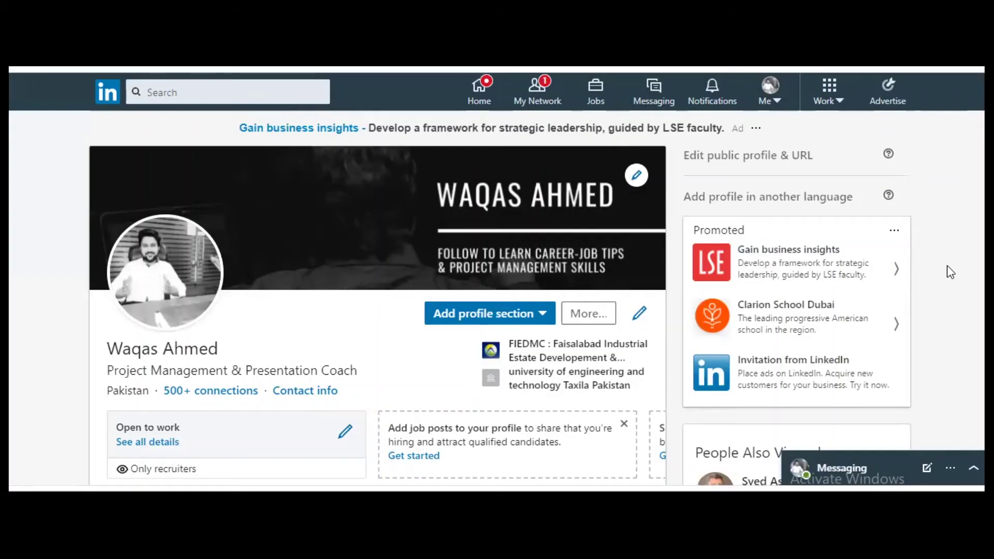
Open Settings & Privacy and review the data privacy options on how LinkedIn uses your data
{"action": "scroll", "coordinate": [948, 269], "scroll_direction": "down", "scroll_amount": 3}
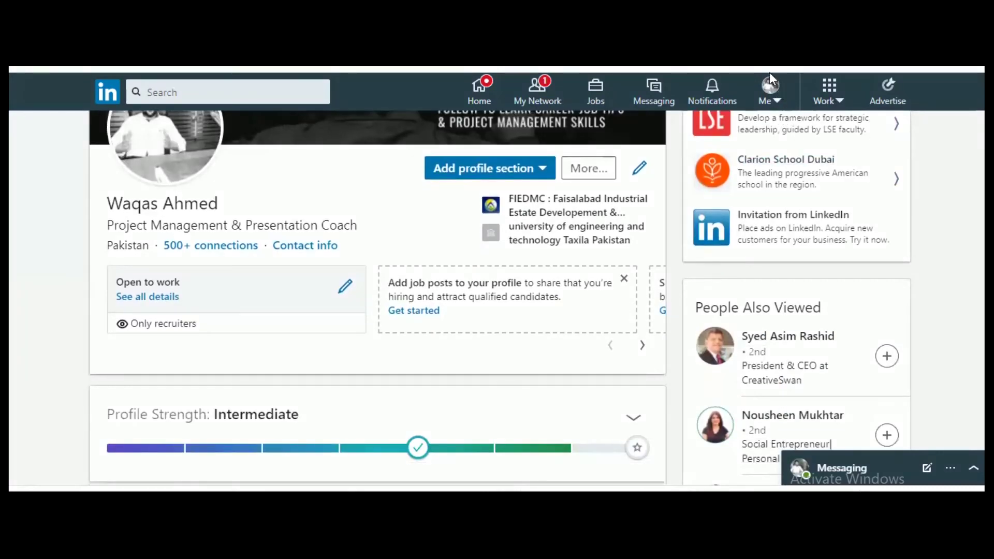
{"action": "left_click", "coordinate": [778, 104]}
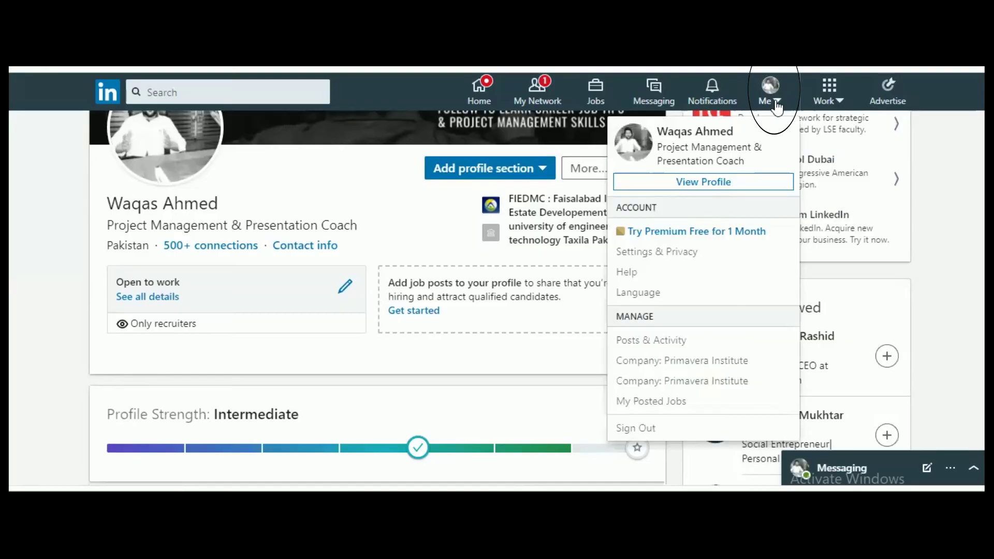
{"action": "left_click", "coordinate": [685, 252]}
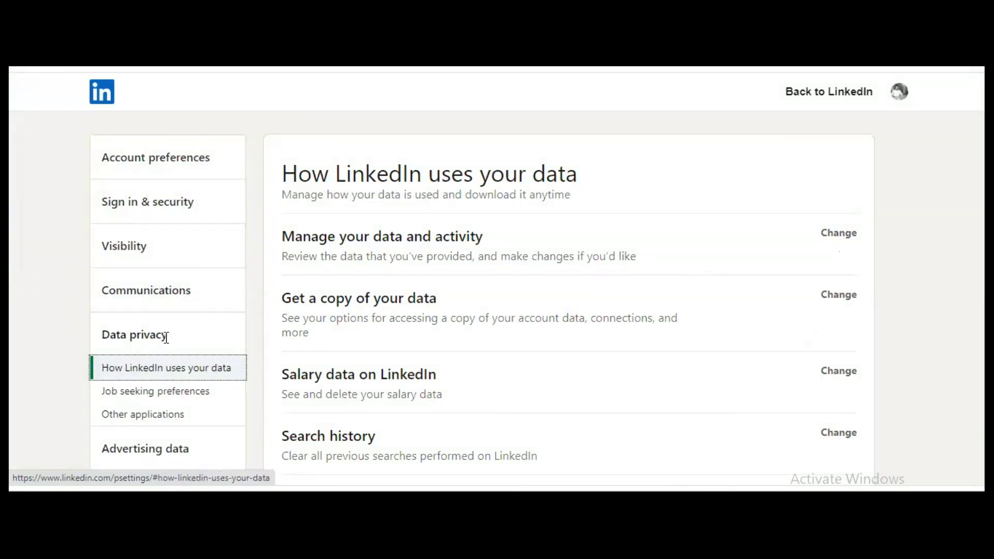
{"action": "scroll", "coordinate": [172, 343], "scroll_direction": "down", "scroll_amount": 3}
{"action": "scroll", "coordinate": [173, 337], "scroll_direction": "up", "scroll_amount": 3}
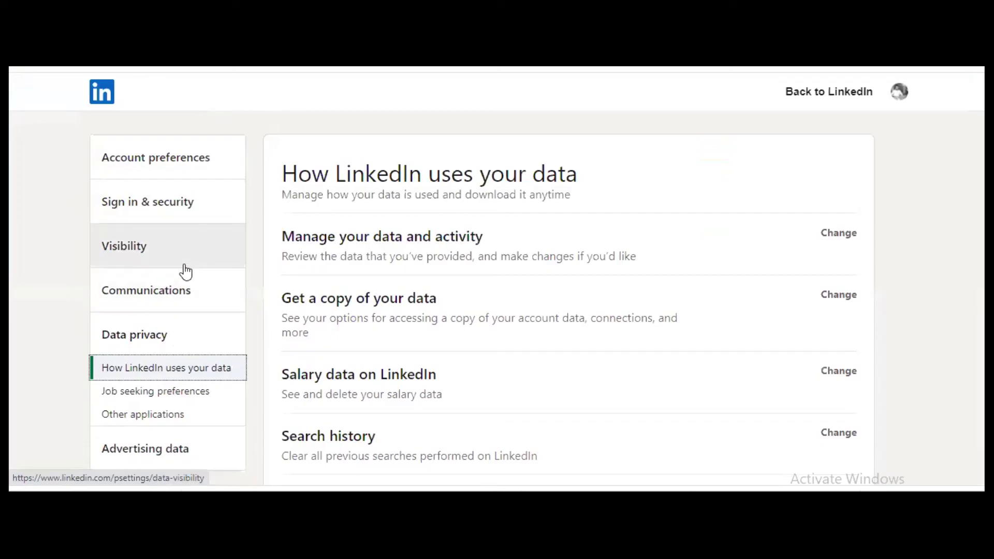
Review the account preferences, visiting the name, location and industry setting and going through the site preferences to the syncing options
{"action": "left_click", "coordinate": [196, 170]}
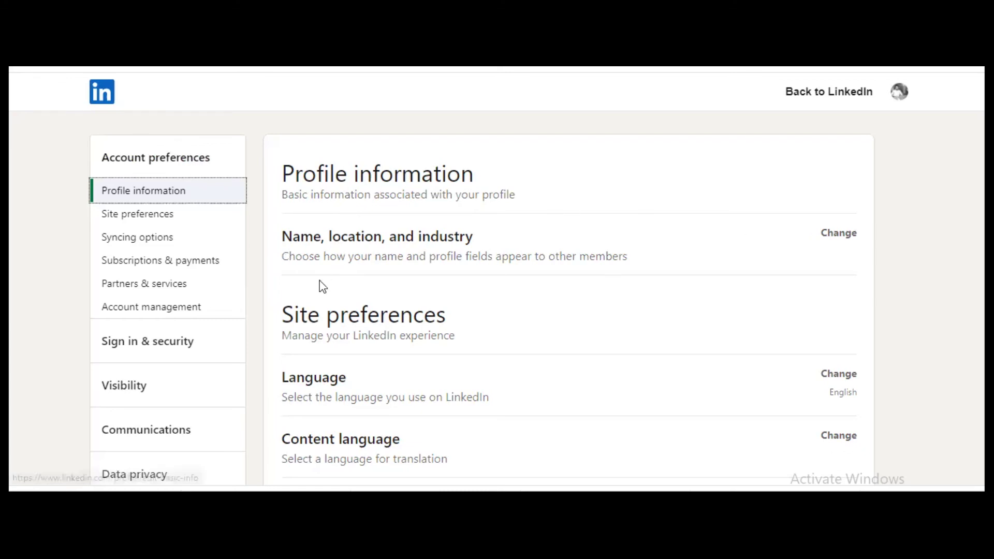
{"action": "left_click", "coordinate": [851, 239]}
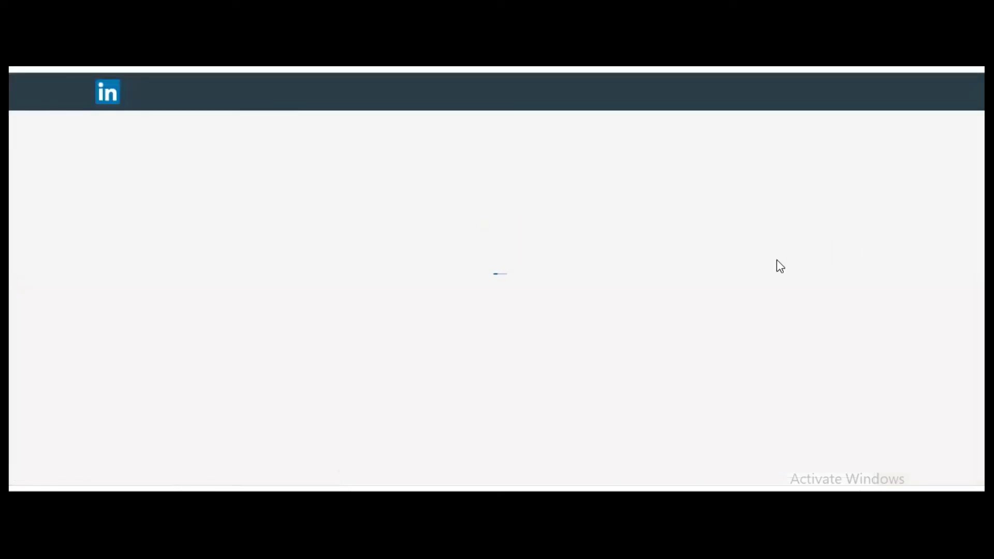
{"action": "scroll", "coordinate": [590, 326], "scroll_direction": "down", "scroll_amount": 3}
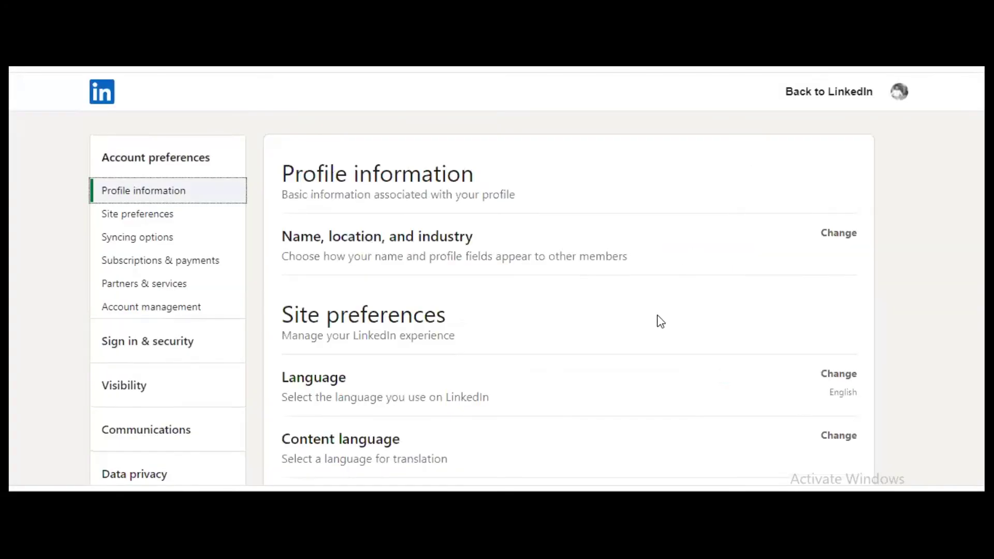
{"action": "scroll", "coordinate": [661, 321], "scroll_direction": "down", "scroll_amount": 3}
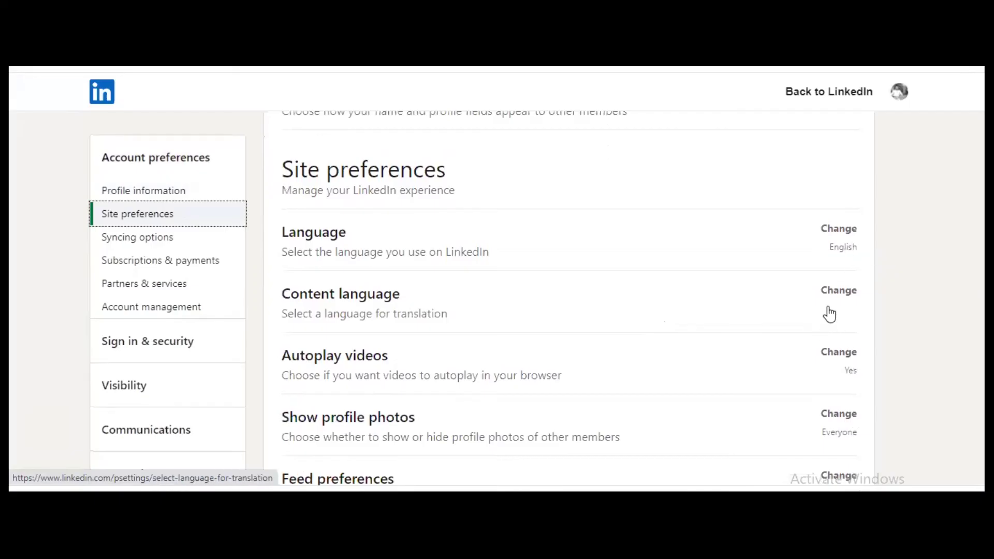
{"action": "scroll", "coordinate": [839, 311], "scroll_direction": "down", "scroll_amount": 1}
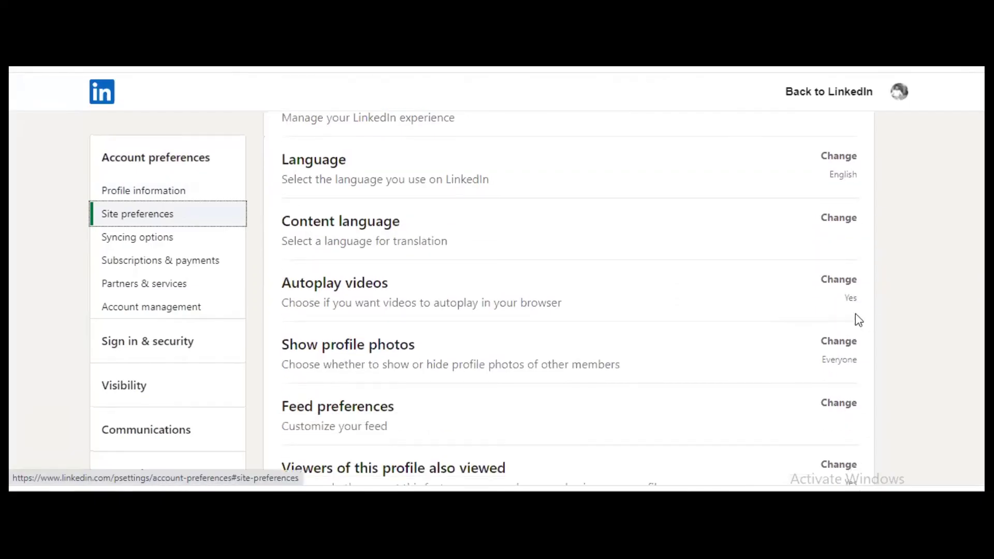
{"action": "scroll", "coordinate": [793, 465], "scroll_direction": "down", "scroll_amount": 3}
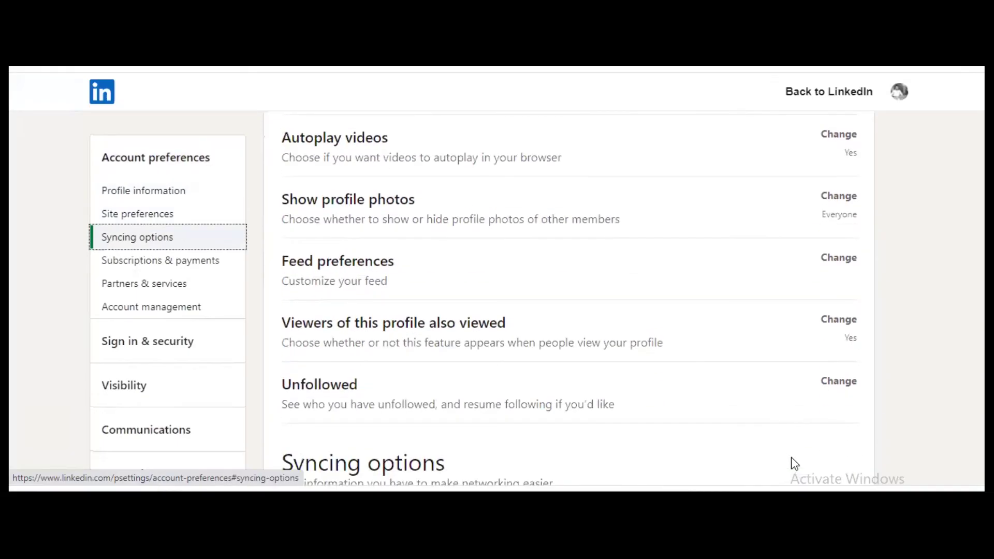
Review the account access settings under Sign in & security, from email addresses to two-step verification
{"action": "left_click", "coordinate": [147, 343]}
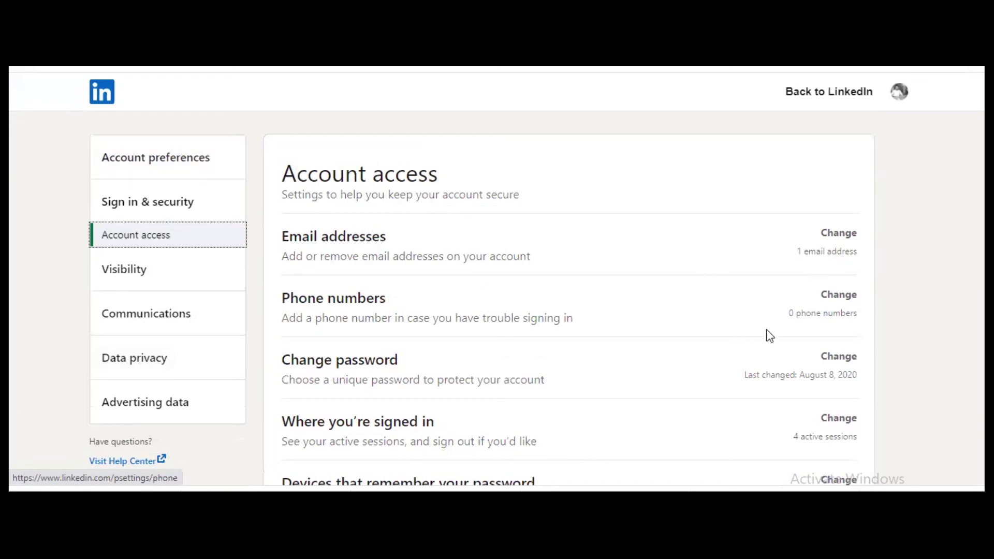
{"action": "scroll", "coordinate": [736, 380], "scroll_direction": "down", "scroll_amount": 2}
{"action": "scroll", "coordinate": [754, 384], "scroll_direction": "down", "scroll_amount": 2}
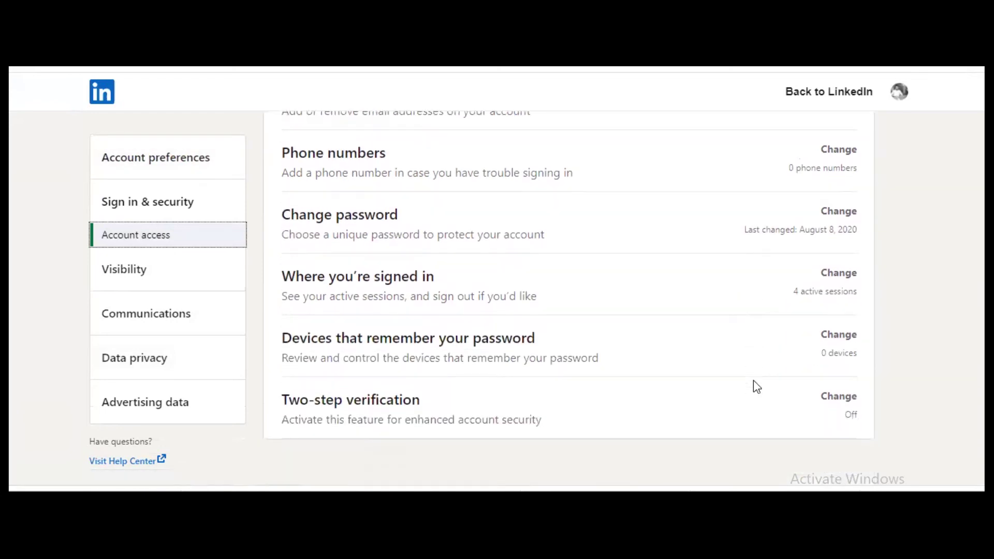